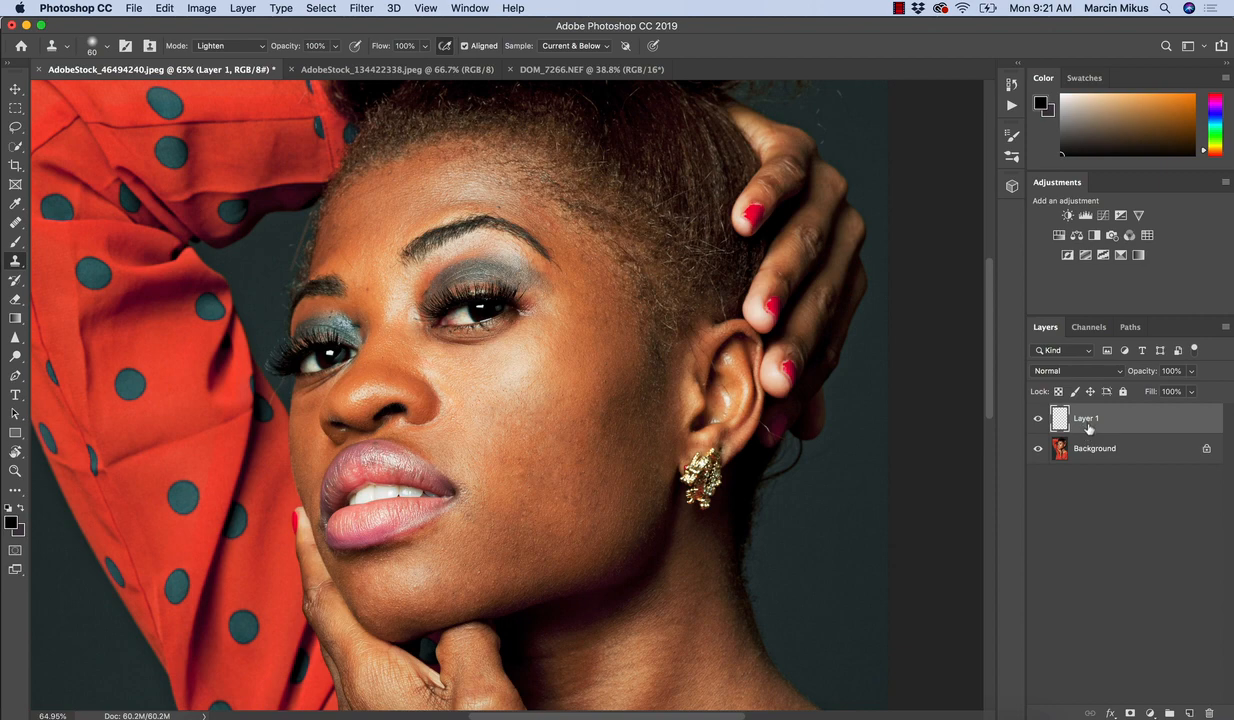
# Step: Rename Layer 1 as "clean"
pyautogui.doubleClick(1088, 427)
pyautogui.write('clean')
pyautogui.press('Return')
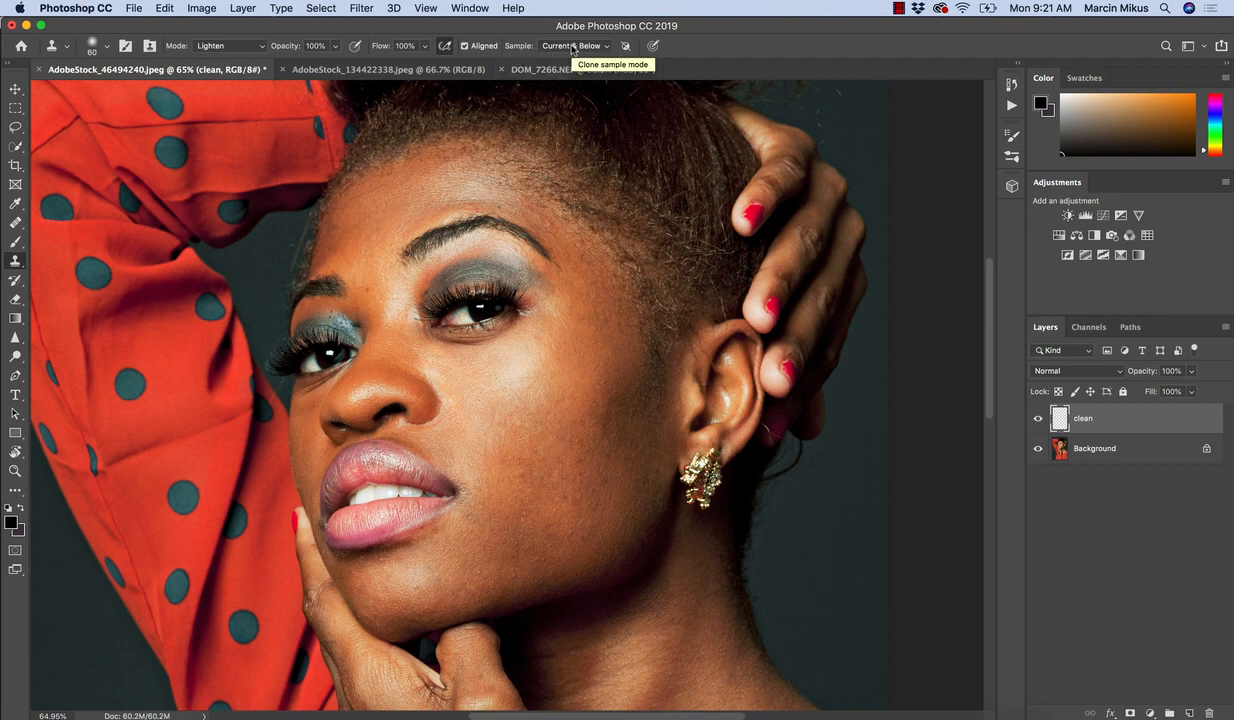
# Step: Try cloning skin from beside the eye over the eyelid and lashes with the 60 px soft brush in Lighten mode, and undo it
pyautogui.click(107, 47)
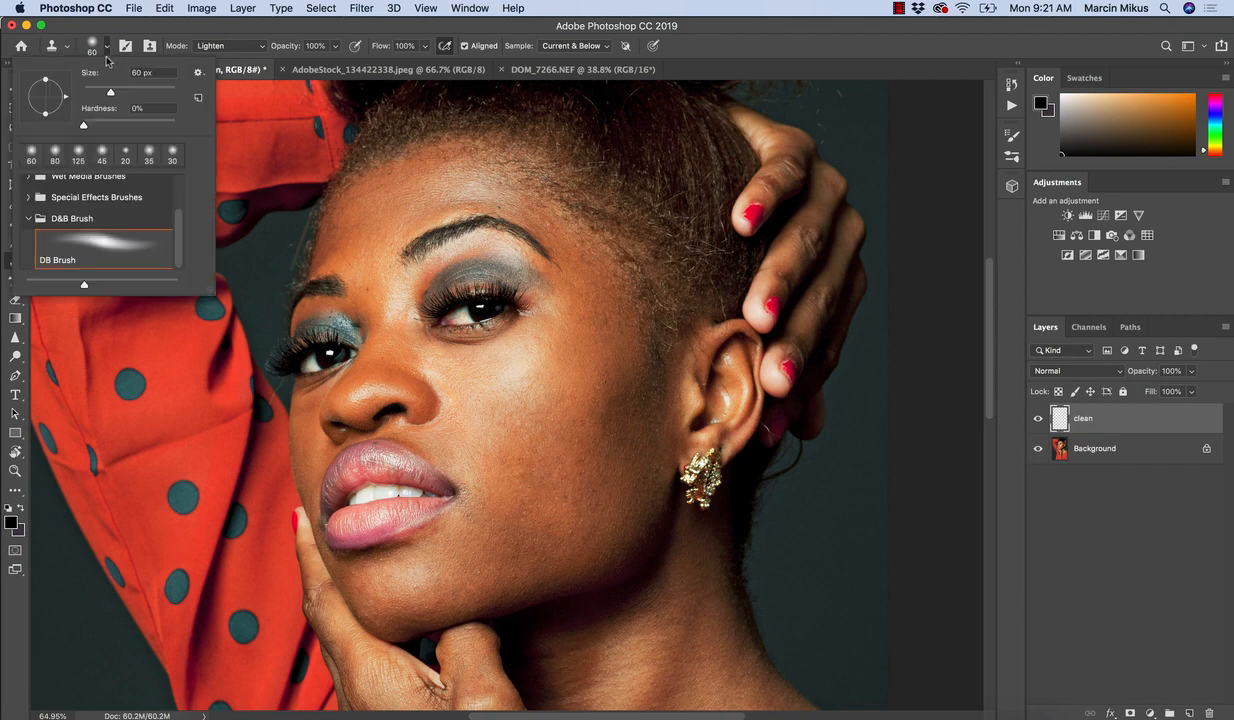
pyautogui.click(108, 49)
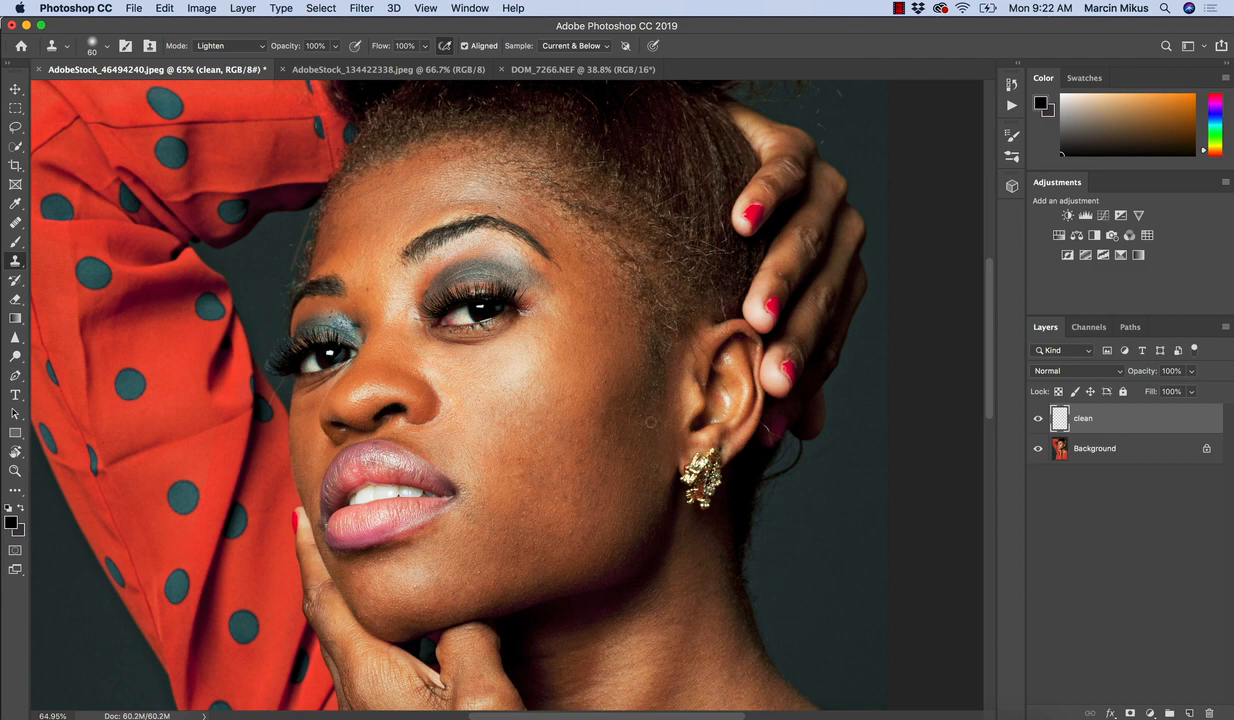
pyautogui.press('z')
pyautogui.moveTo(534, 301); pyautogui.dragTo(573, 311)
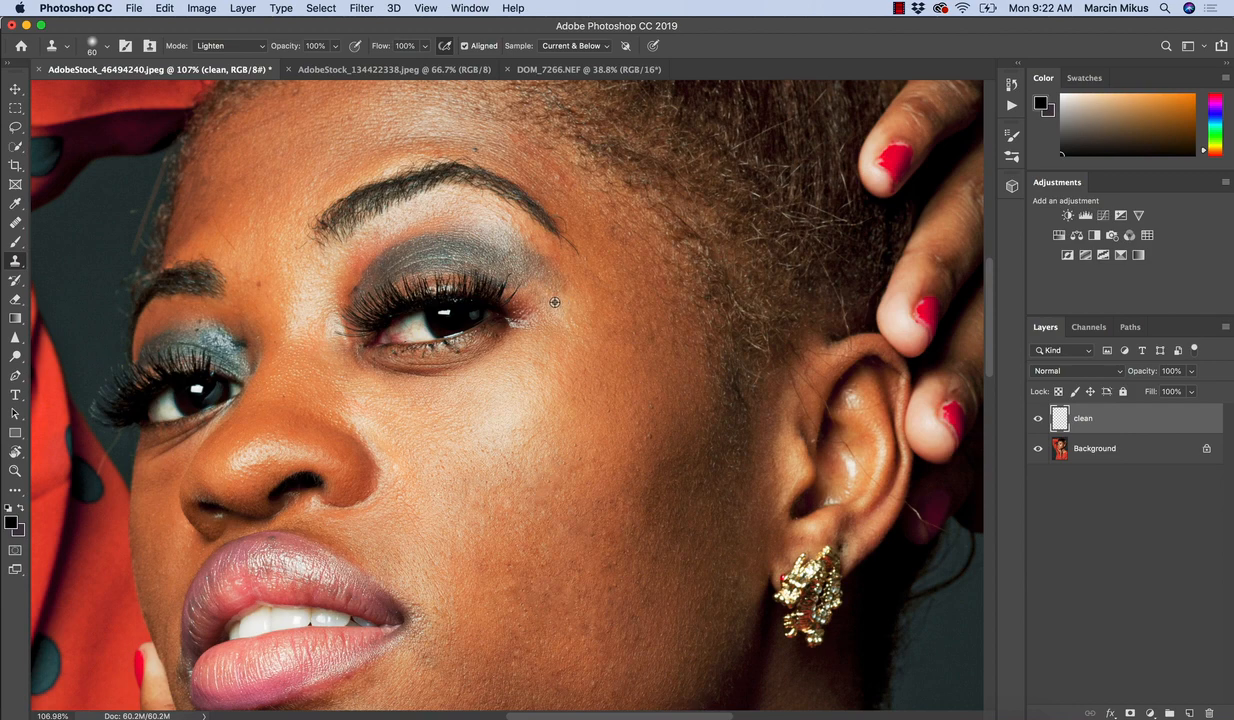
pyautogui.keyDown('alt'); pyautogui.click(555, 302); pyautogui.keyUp('alt')
pyautogui.moveTo(534, 287)
pyautogui.mouseDown()
pyautogui.moveTo(543, 298)
pyautogui.moveTo(532, 284)
pyautogui.mouseUp()
pyautogui.moveTo(452, 268)
pyautogui.mouseDown()
pyautogui.moveTo(444, 340)
pyautogui.moveTo(436, 290)
pyautogui.moveTo(453, 355)
pyautogui.moveTo(427, 286)
pyautogui.mouseUp()
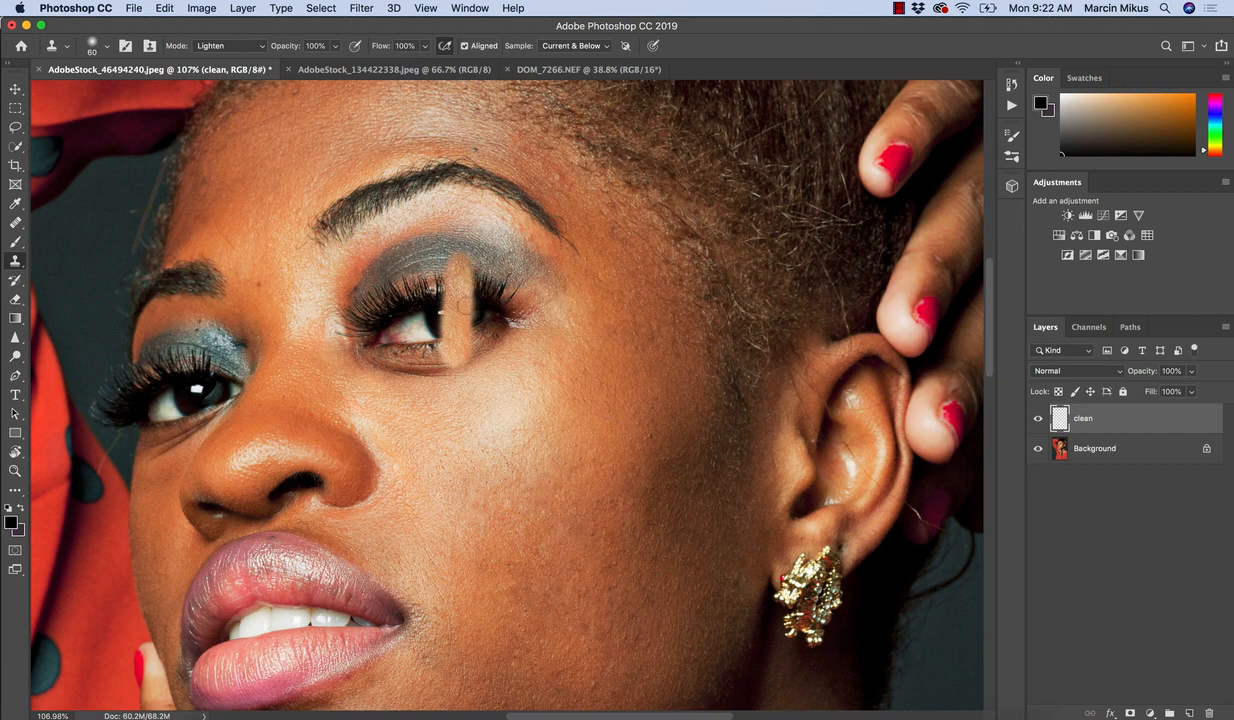
pyautogui.press('super+z')
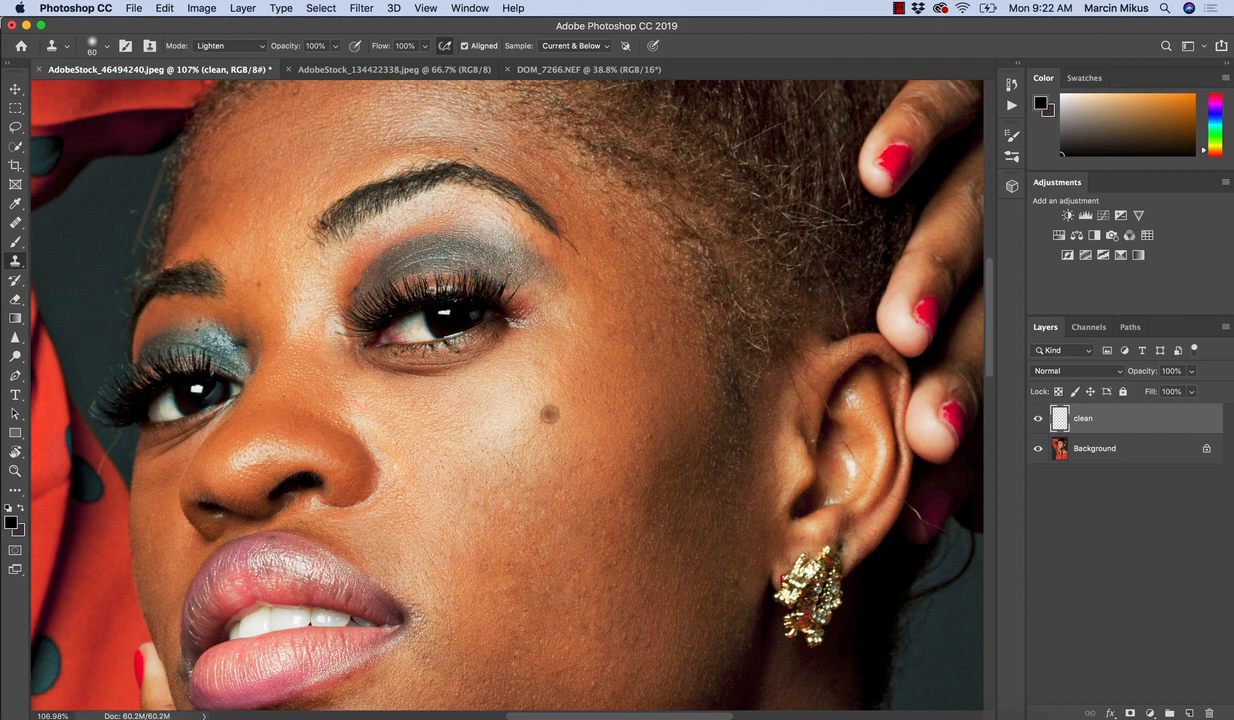
# Step: Reduce the Clone Stamp brush to 20 px for retouching the chin skin beside the mouth
pyautogui.click(540, 412)
pyautogui.moveTo(539, 449); pyautogui.dragTo(520, 334)
pyautogui.press('[')
pyautogui.press('[')
pyautogui.press('[')
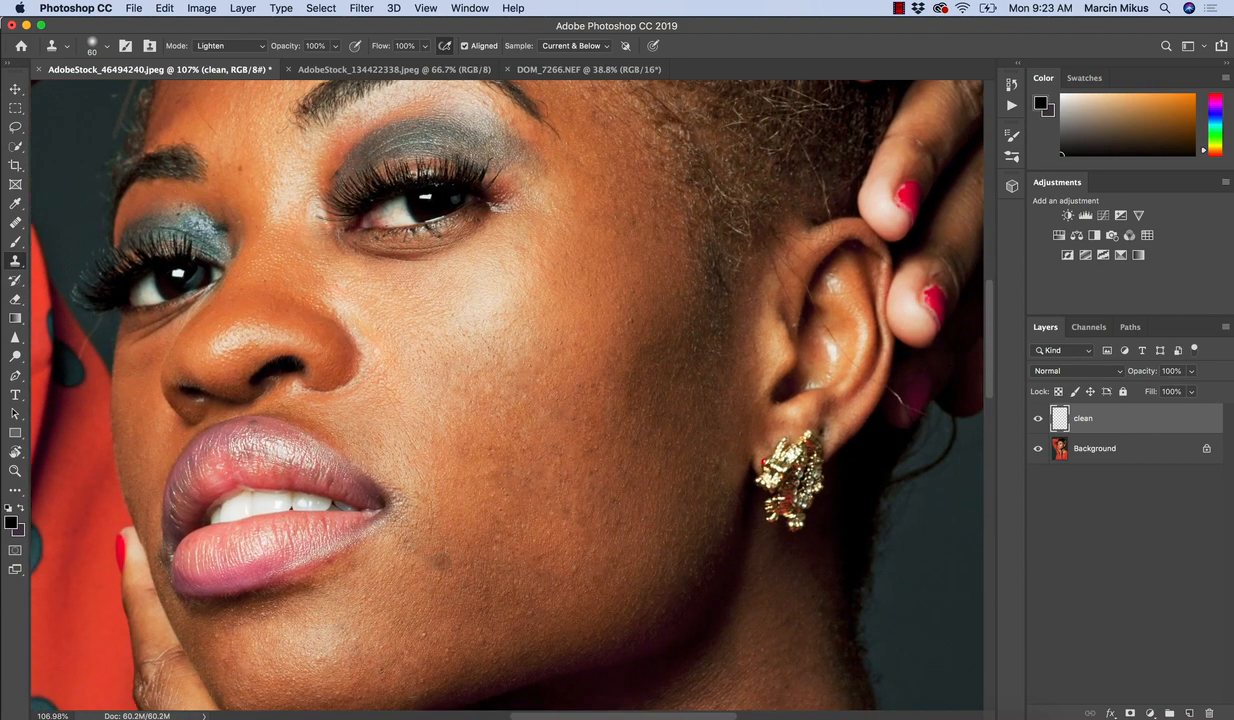
pyautogui.click(423, 549)
pyautogui.moveTo(412, 608); pyautogui.dragTo(392, 505)
pyautogui.press('z')
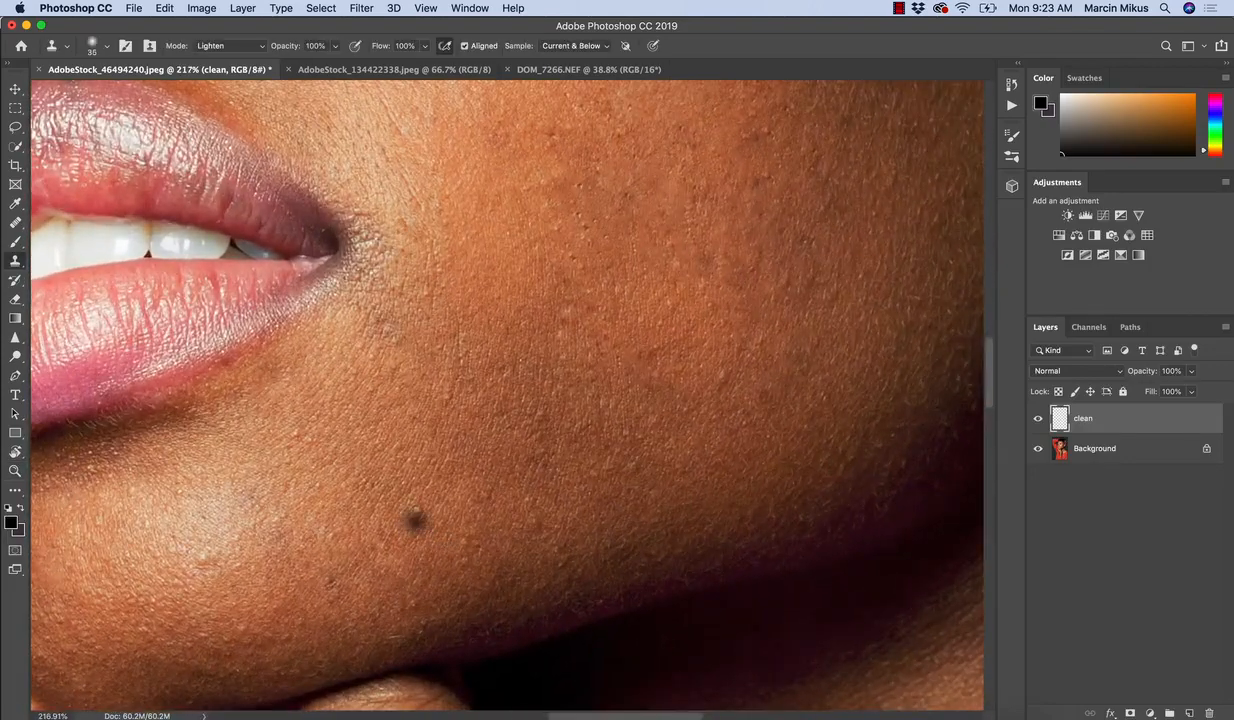
pyautogui.press('[')
pyautogui.press('[')
pyautogui.click(408, 532)
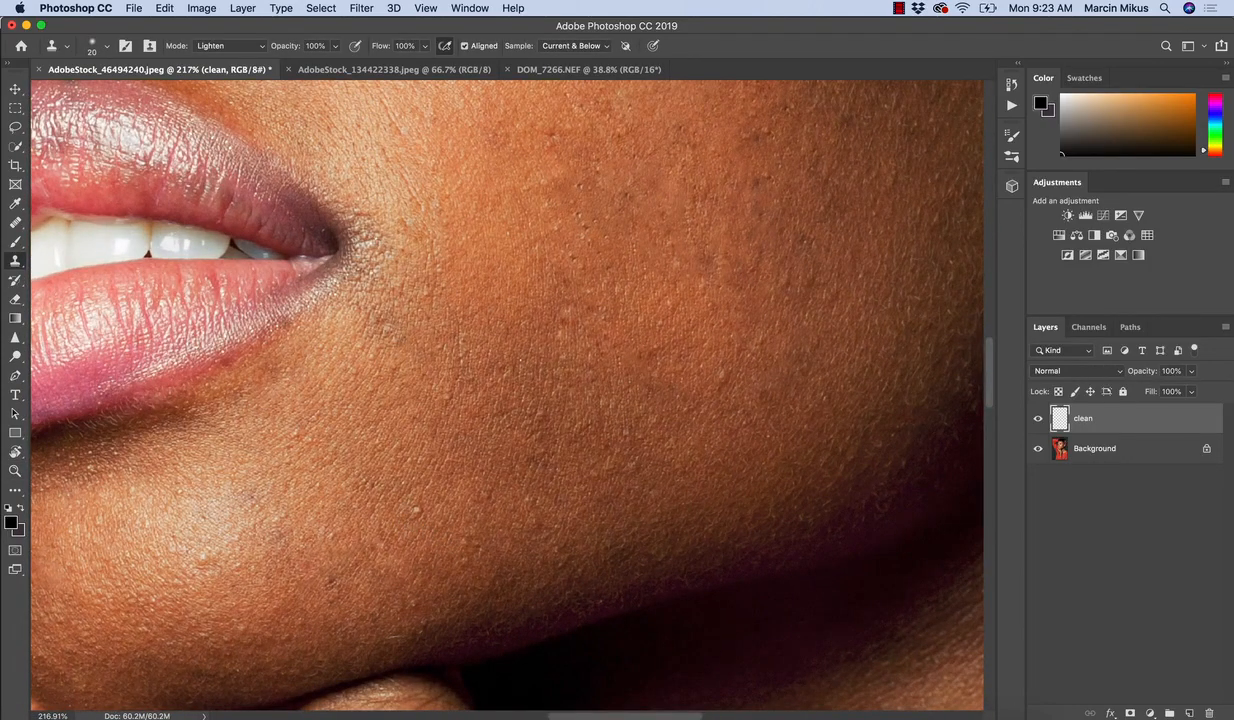
# Step: Raise the clone brush's hardness to the maximum and clone over the small light bump on the chin
pyautogui.click(107, 46)
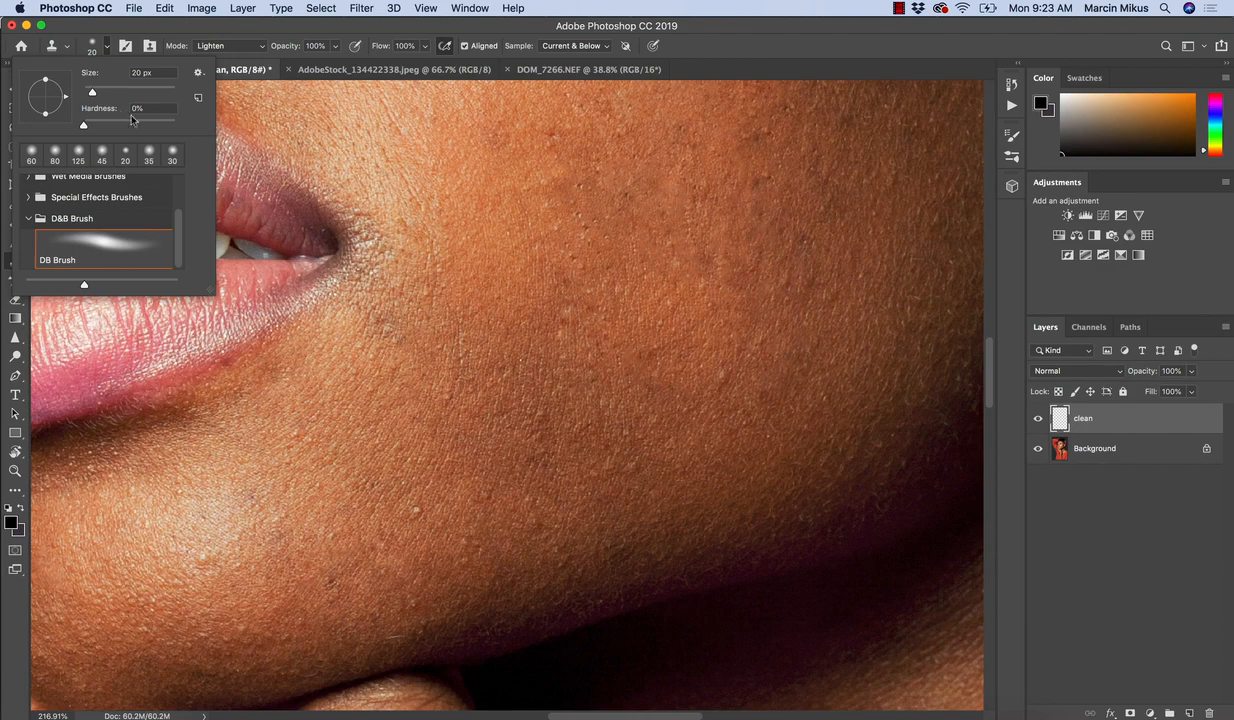
pyautogui.moveTo(156, 125); pyautogui.dragTo(202, 122)
pyautogui.click(107, 47)
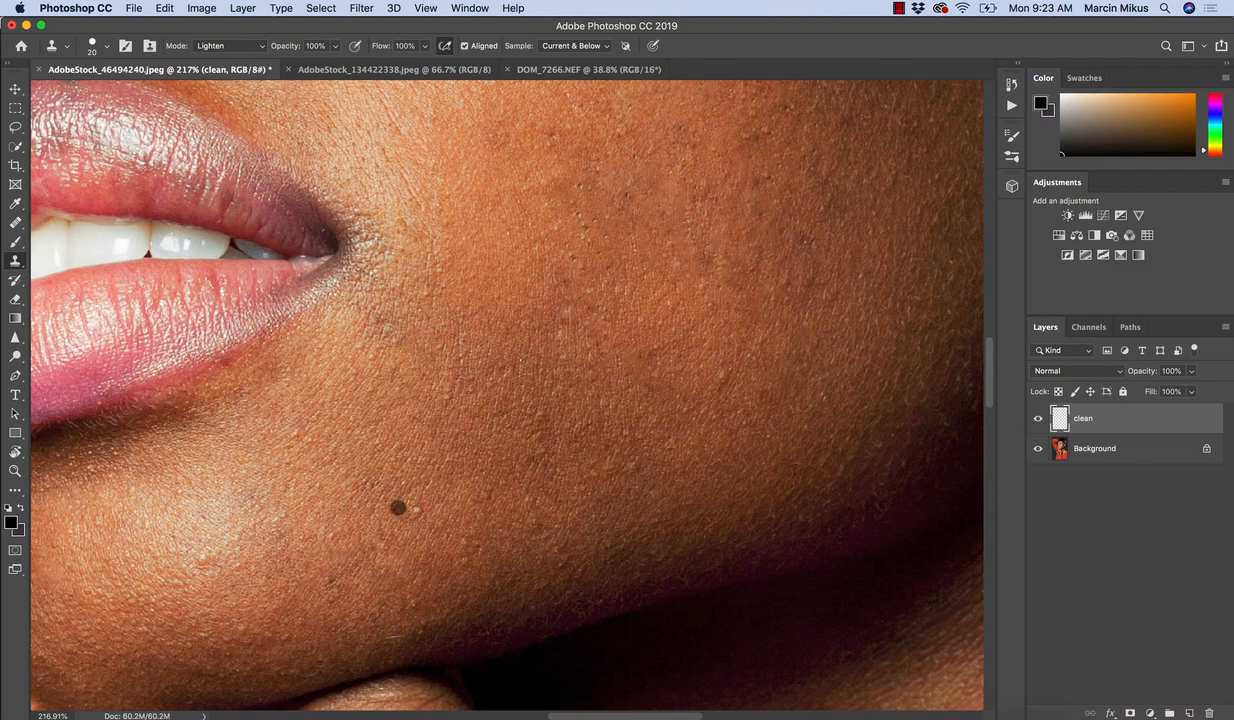
pyautogui.click(399, 506)
# Step: Try removing the stray strand below the outer lashes with a 40 px Healing Brush, and undo the strokes
pyautogui.press('super+space')
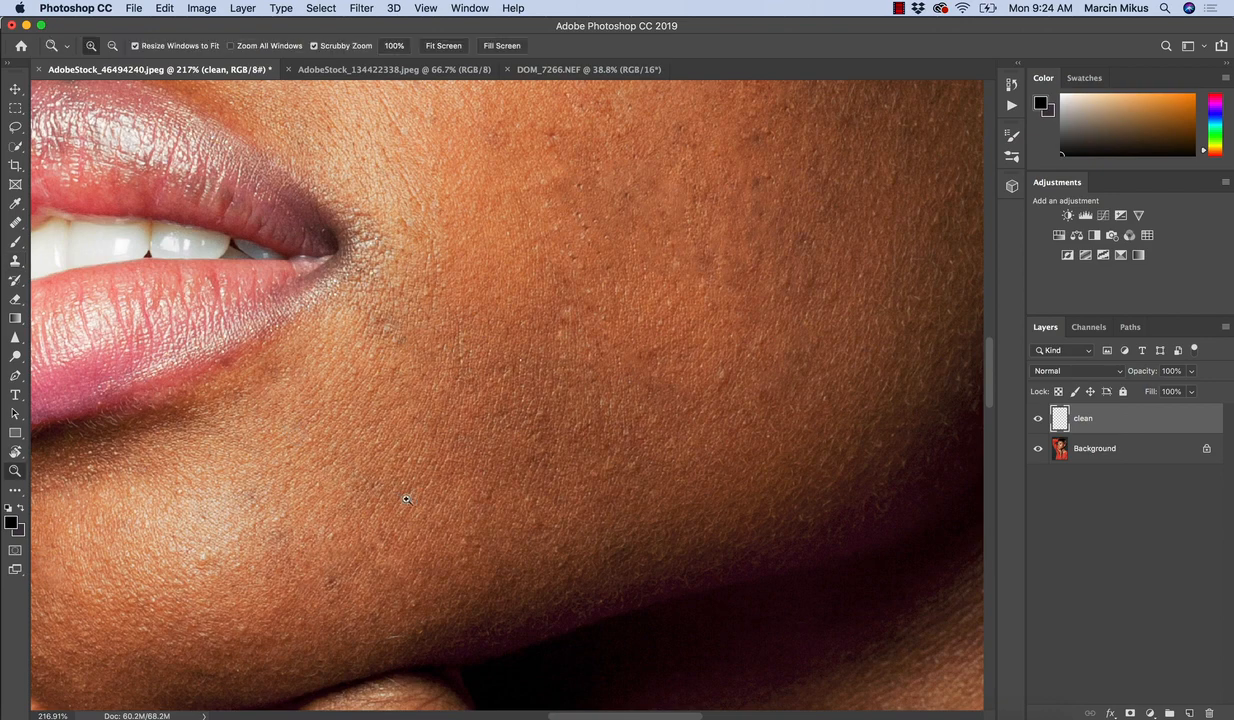
pyautogui.moveTo(412, 498); pyautogui.dragTo(352, 495)
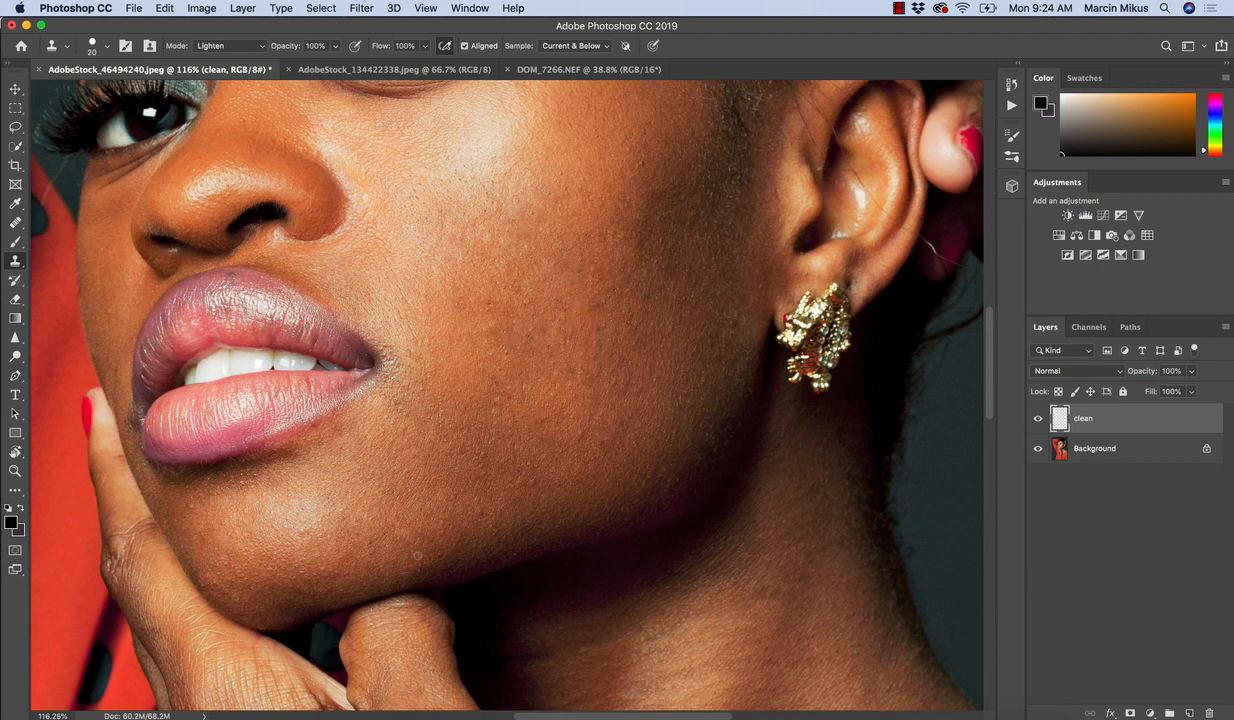
pyautogui.hscroll(-6, 454, 460)
pyautogui.scroll(3, 454, 460)
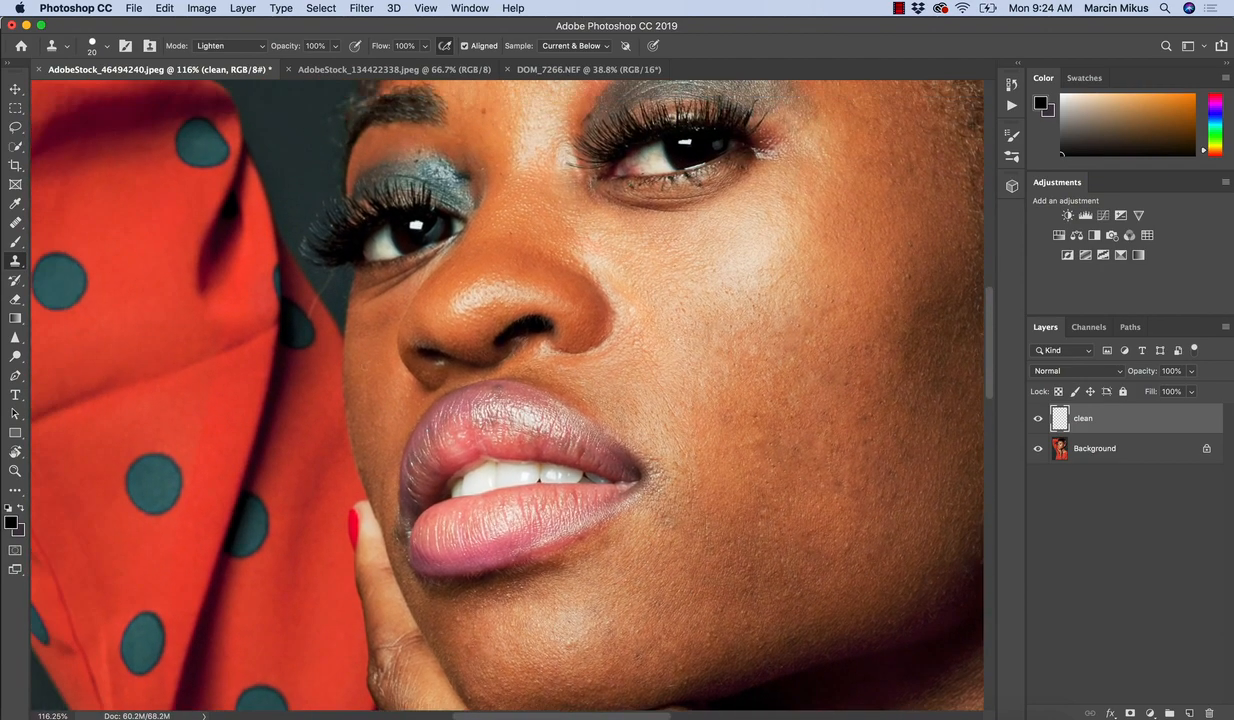
pyautogui.scroll(5, 337, 333)
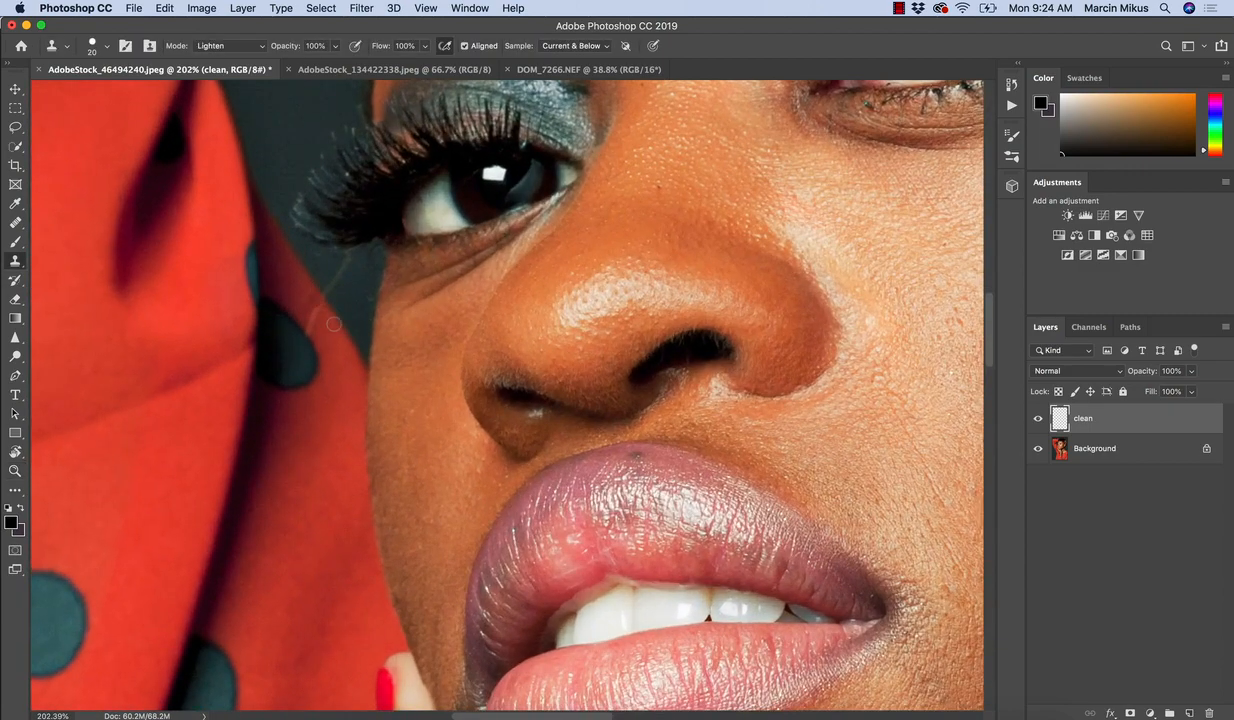
pyautogui.press('j')
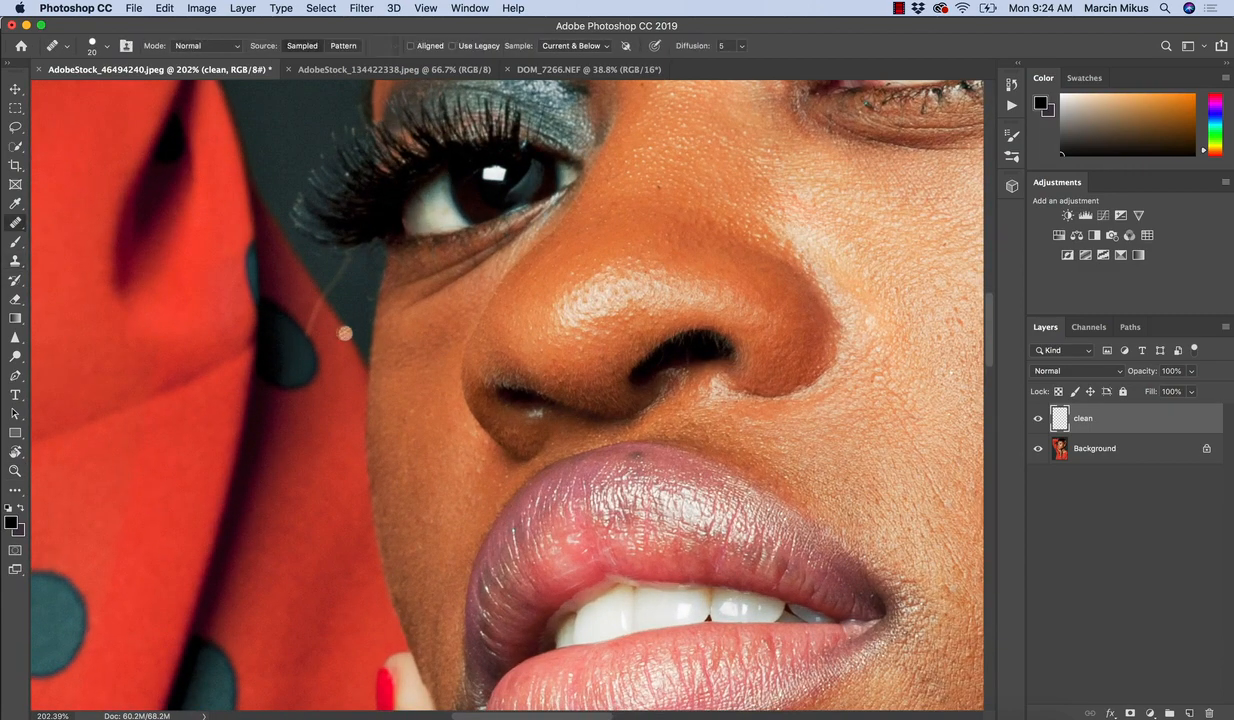
pyautogui.press(']')
pyautogui.press(']')
pyautogui.moveTo(322, 297)
pyautogui.mouseDown()
pyautogui.moveTo(307, 281)
pyautogui.moveTo(341, 256)
pyautogui.moveTo(364, 273)
pyautogui.mouseUp()
pyautogui.keyDown('alt'); pyautogui.click(338, 305); pyautogui.keyUp('alt')
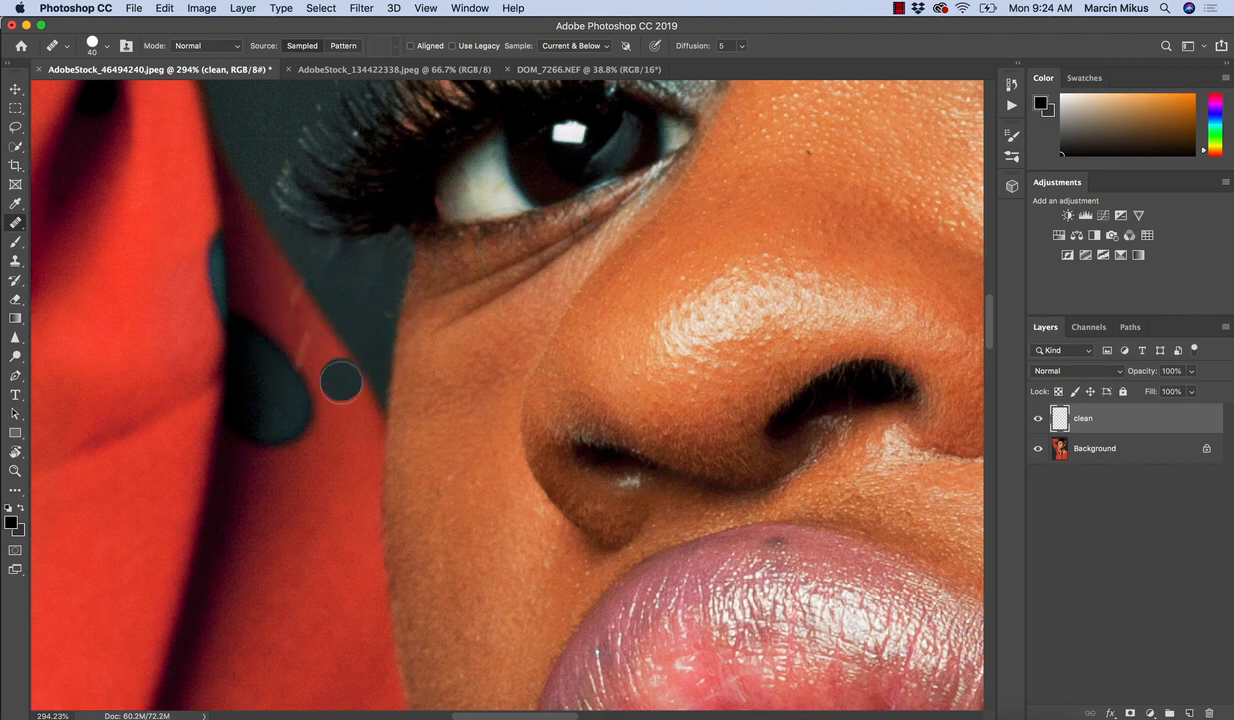
pyautogui.press('super+z')
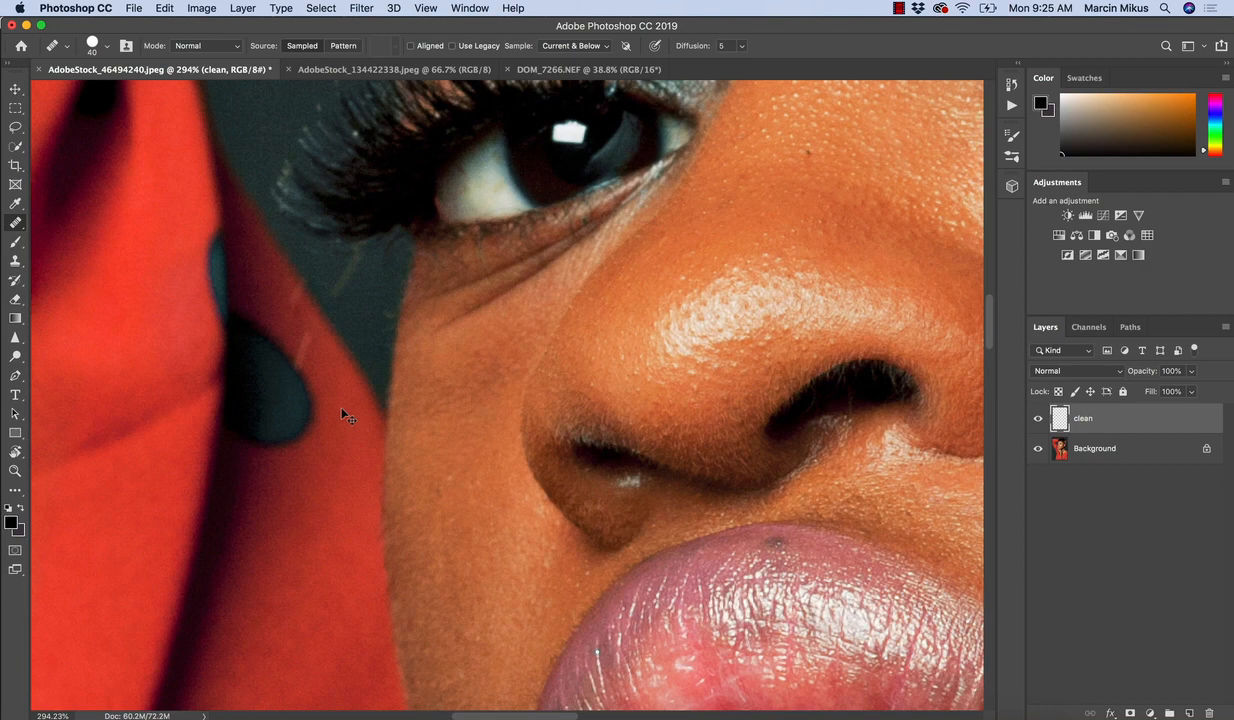
pyautogui.press('super+z')
# Step: Switch back to the Clone Stamp and set its soft brush to 40 px
pyautogui.press('s')
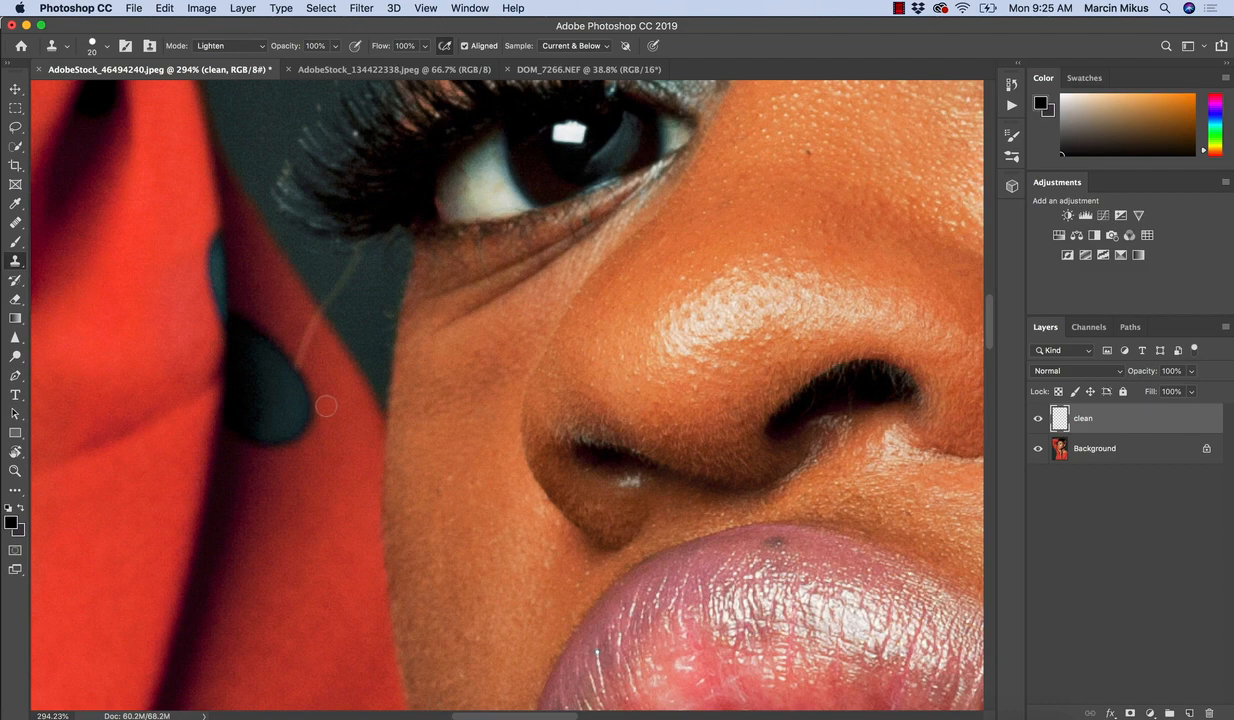
pyautogui.click(100, 47)
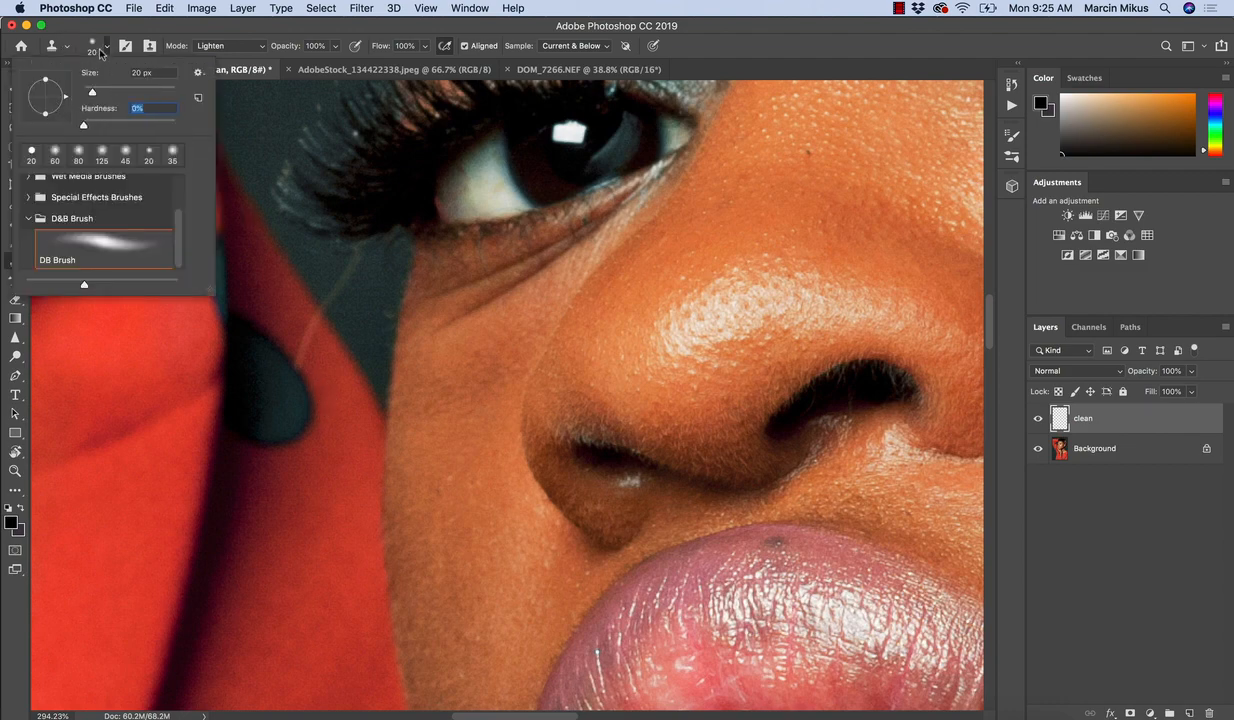
pyautogui.click(101, 49)
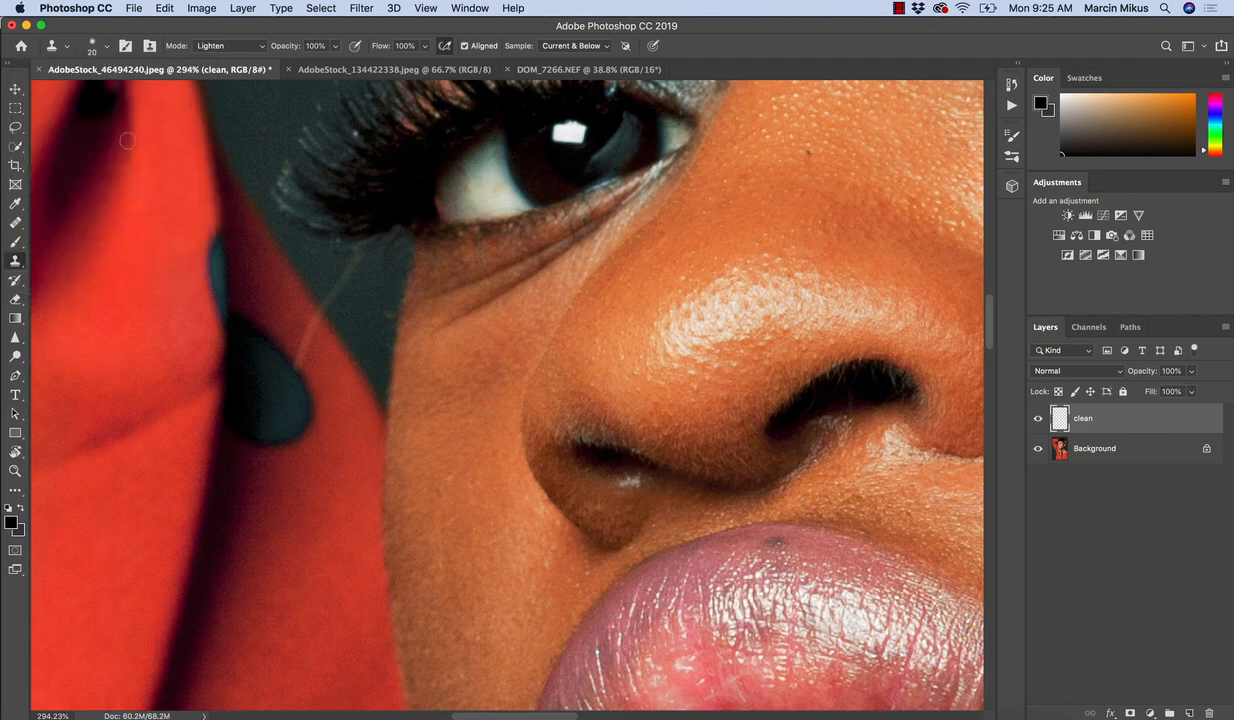
pyautogui.press(']')
pyautogui.press(']')
# Step: Try cloning over the strand where it crosses the dress edge in Lighten mode, and undo the stroke
pyautogui.keyDown('alt'); pyautogui.click(337, 338); pyautogui.keyUp('alt')
pyautogui.moveTo(322, 313); pyautogui.dragTo(318, 306)
pyautogui.keyDown('alt'); pyautogui.click(286, 281); pyautogui.keyUp('alt')
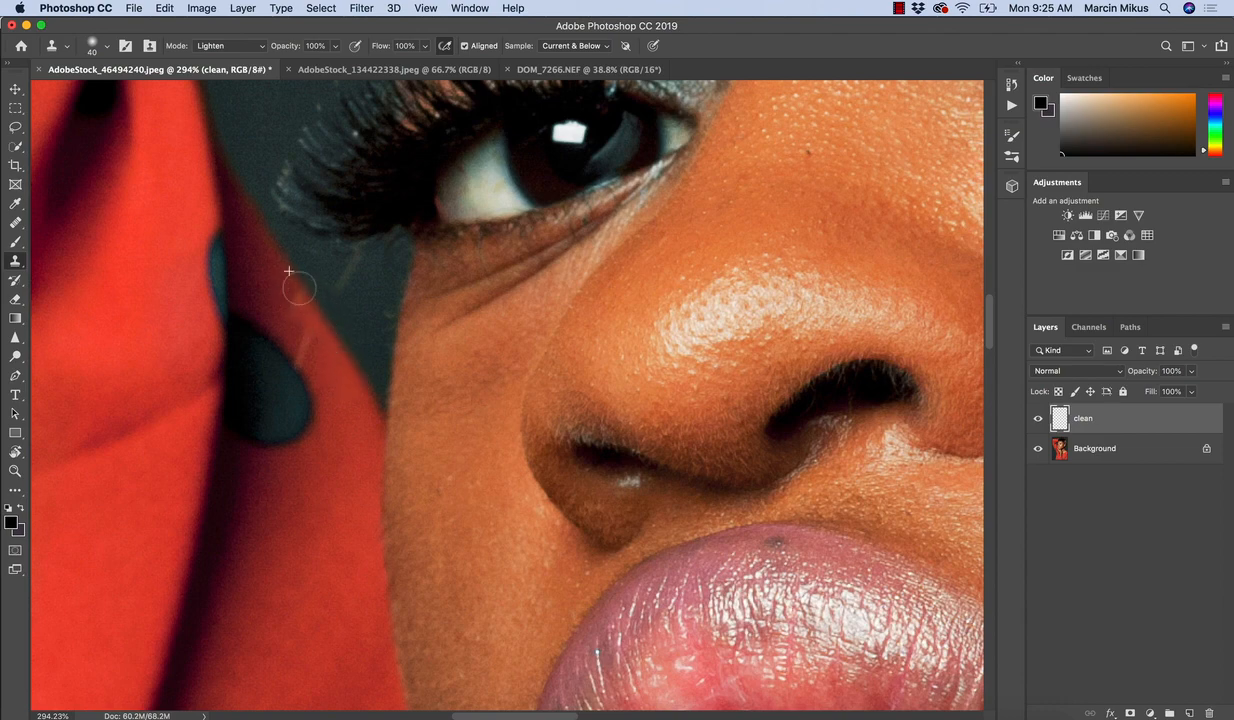
pyautogui.press('super+z')
# Step: Set the Clone Stamp mode to Normal and clone the dark background over the strand between the dress edge and the lashes
pyautogui.hotkey('shift', 'alt', 'n')
pyautogui.moveTo(321, 316)
pyautogui.mouseDown()
pyautogui.moveTo(364, 300)
pyautogui.moveTo(334, 290)
pyautogui.moveTo(347, 269)
pyautogui.moveTo(354, 287)
pyautogui.moveTo(354, 259)
pyautogui.moveTo(325, 268)
pyautogui.moveTo(363, 253)
pyautogui.moveTo(358, 225)
pyautogui.moveTo(322, 215)
pyautogui.moveTo(335, 197)
pyautogui.moveTo(349, 235)
pyautogui.moveTo(374, 217)
pyautogui.moveTo(330, 196)
pyautogui.moveTo(347, 190)
pyautogui.moveTo(336, 186)
pyautogui.moveTo(340, 247)
pyautogui.mouseUp()
pyautogui.keyDown('alt'); pyautogui.click(353, 276); pyautogui.keyUp('alt')
pyautogui.click(361, 227)
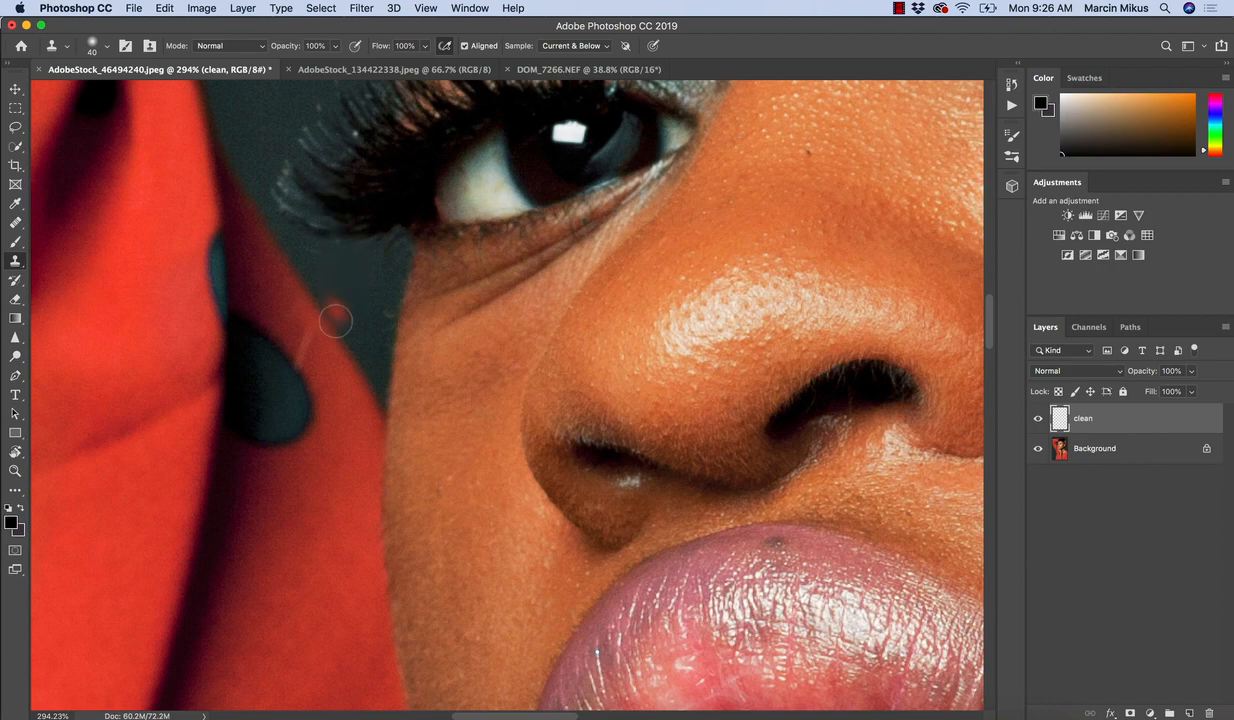
# Step: Clone away the rest of the strand on the red dress beside the dark polka dot
pyautogui.keyDown('alt'); pyautogui.click(282, 355); pyautogui.keyUp('alt')
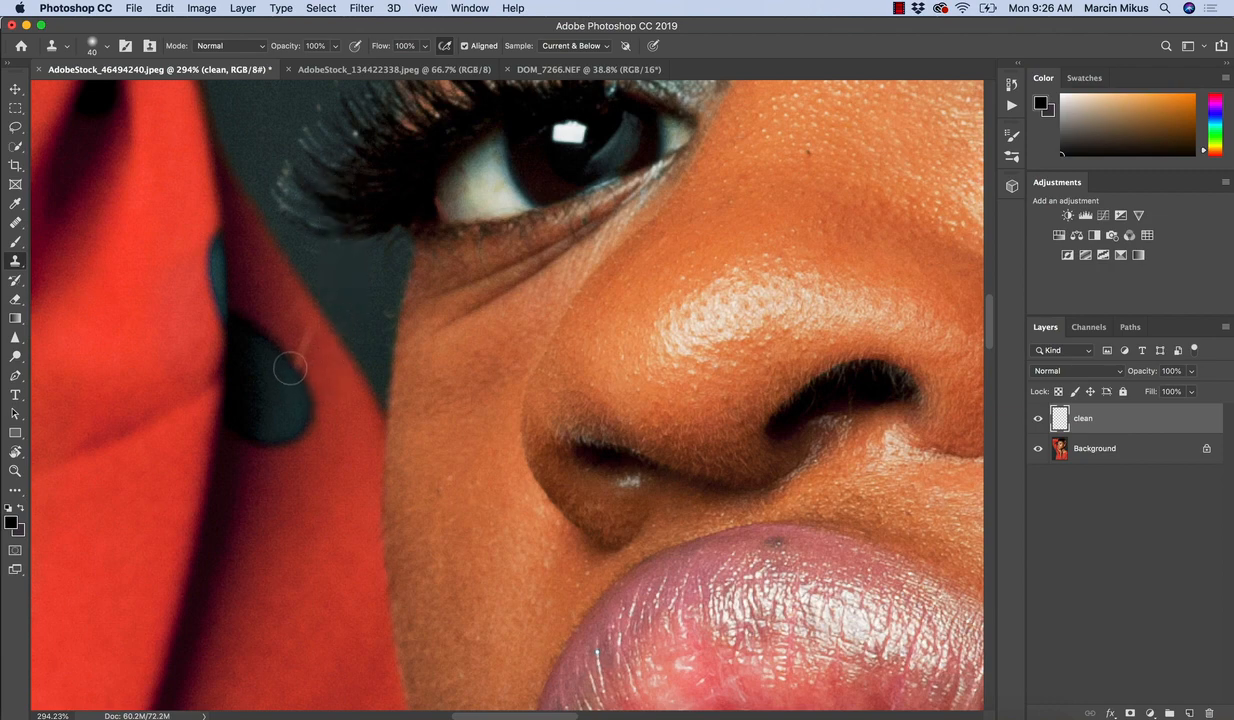
pyautogui.moveTo(295, 366)
pyautogui.mouseDown()
pyautogui.moveTo(286, 353)
pyautogui.moveTo(300, 342)
pyautogui.mouseUp()
pyautogui.keyDown('alt'); pyautogui.click(315, 354); pyautogui.keyUp('alt')
# Step: Try removing the thin strand beside the hairline above the eyebrow with the 40 px Healing Brush, and undo it
pyautogui.press('z')
pyautogui.keyDown('alt'); pyautogui.click(396, 460); pyautogui.keyUp('alt')
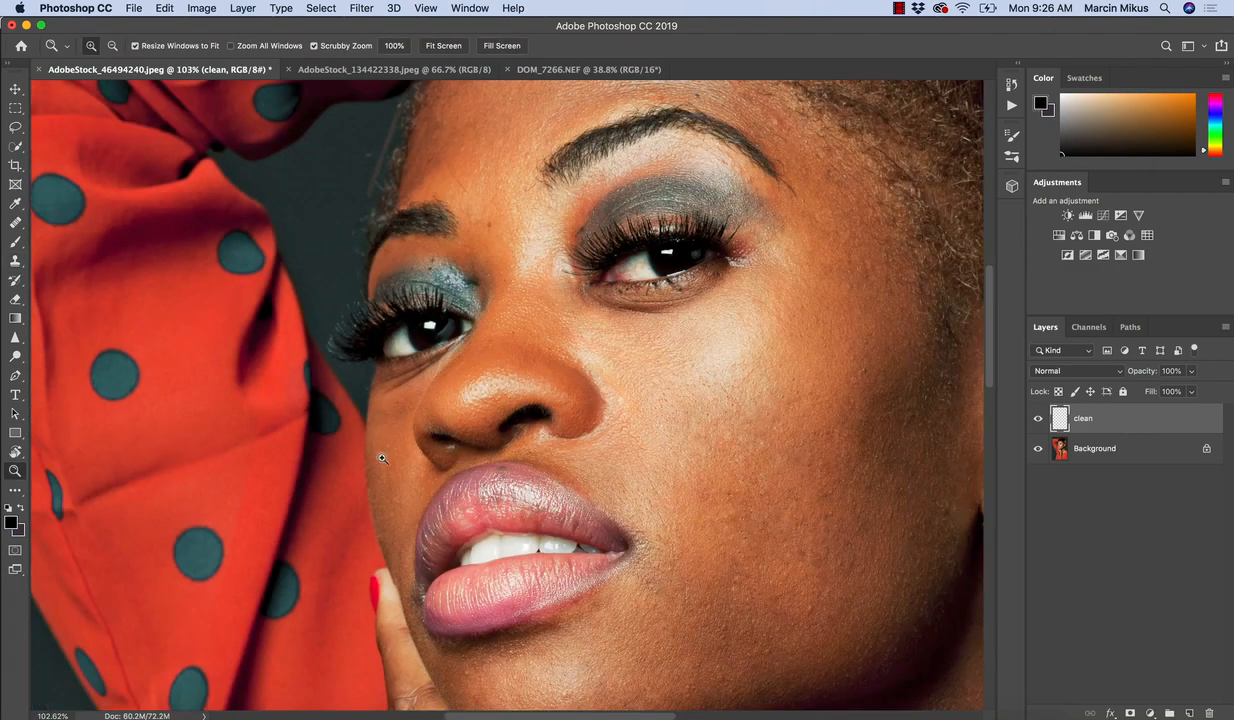
pyautogui.press('s')
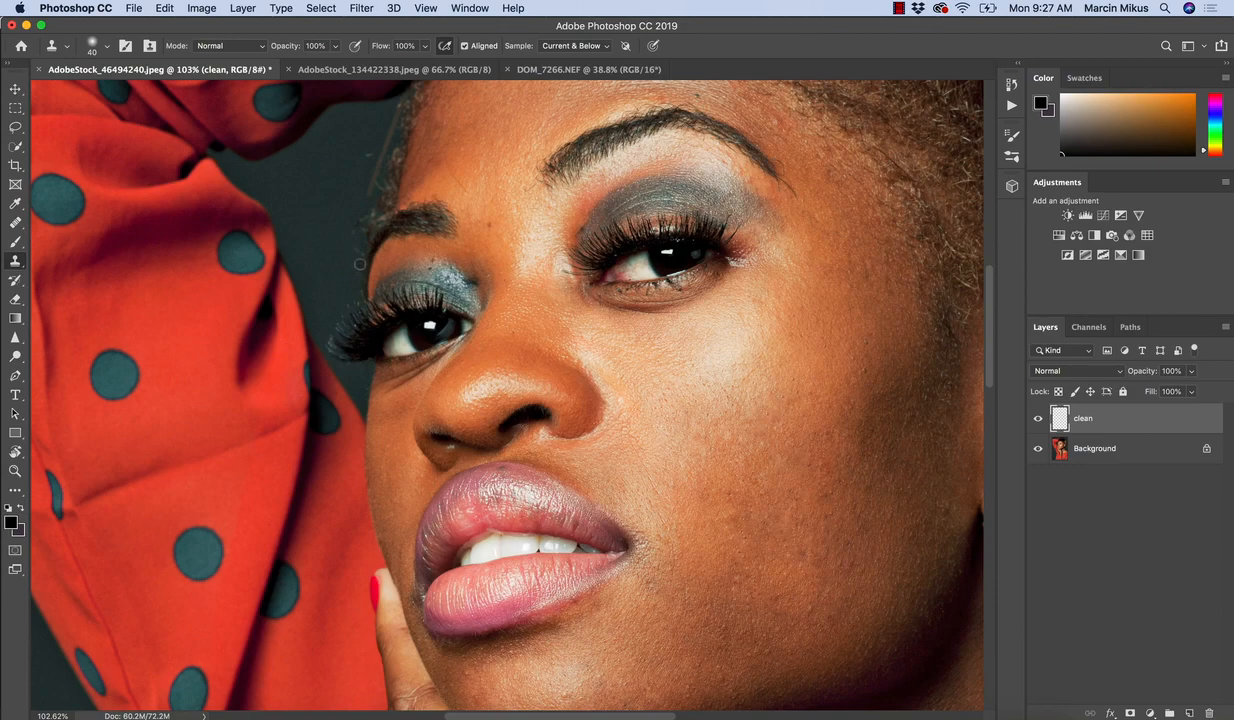
pyautogui.press('z')
pyautogui.keyDown('alt'); pyautogui.click(411, 213); pyautogui.keyUp('alt')
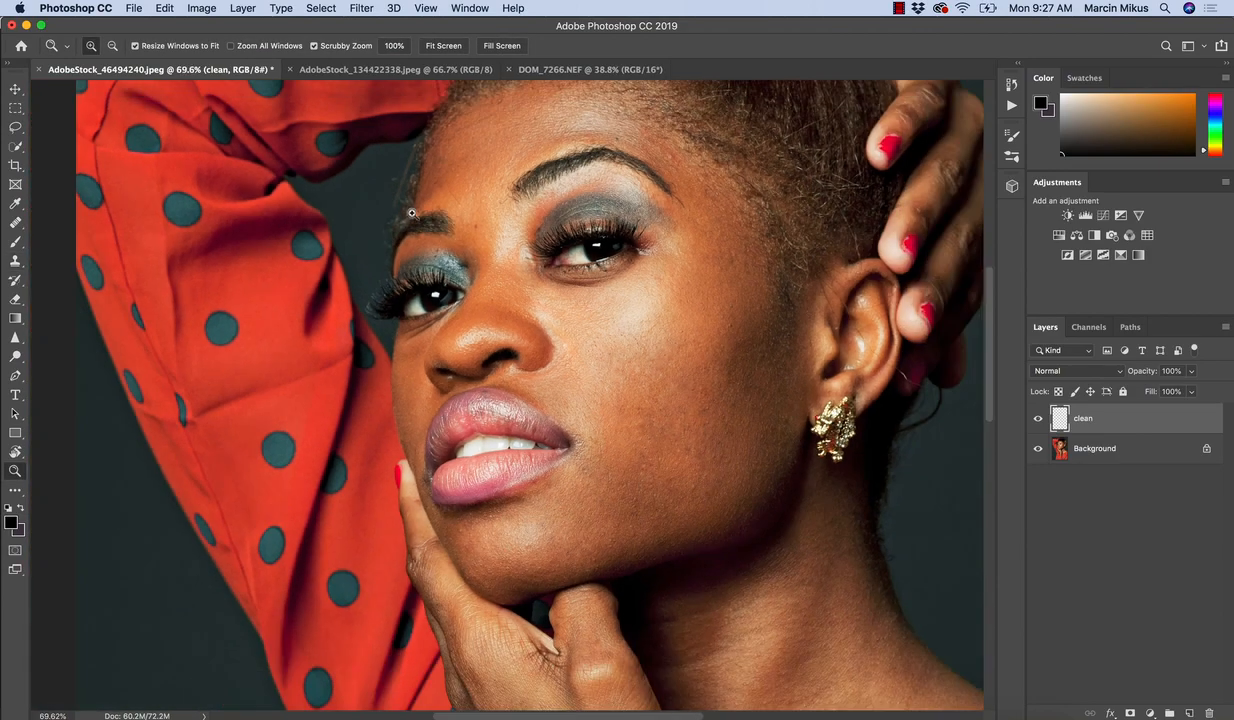
pyautogui.moveTo(392, 135); pyautogui.dragTo(402, 136)
pyautogui.press('s')
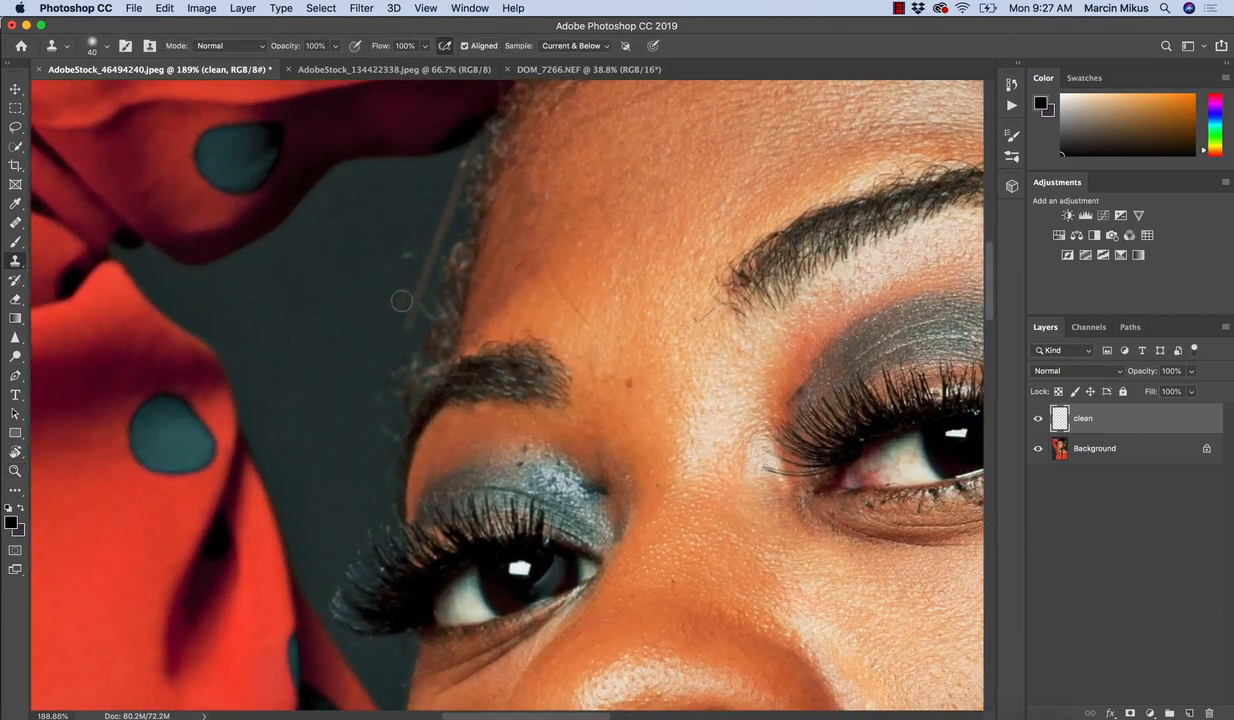
pyautogui.press('j')
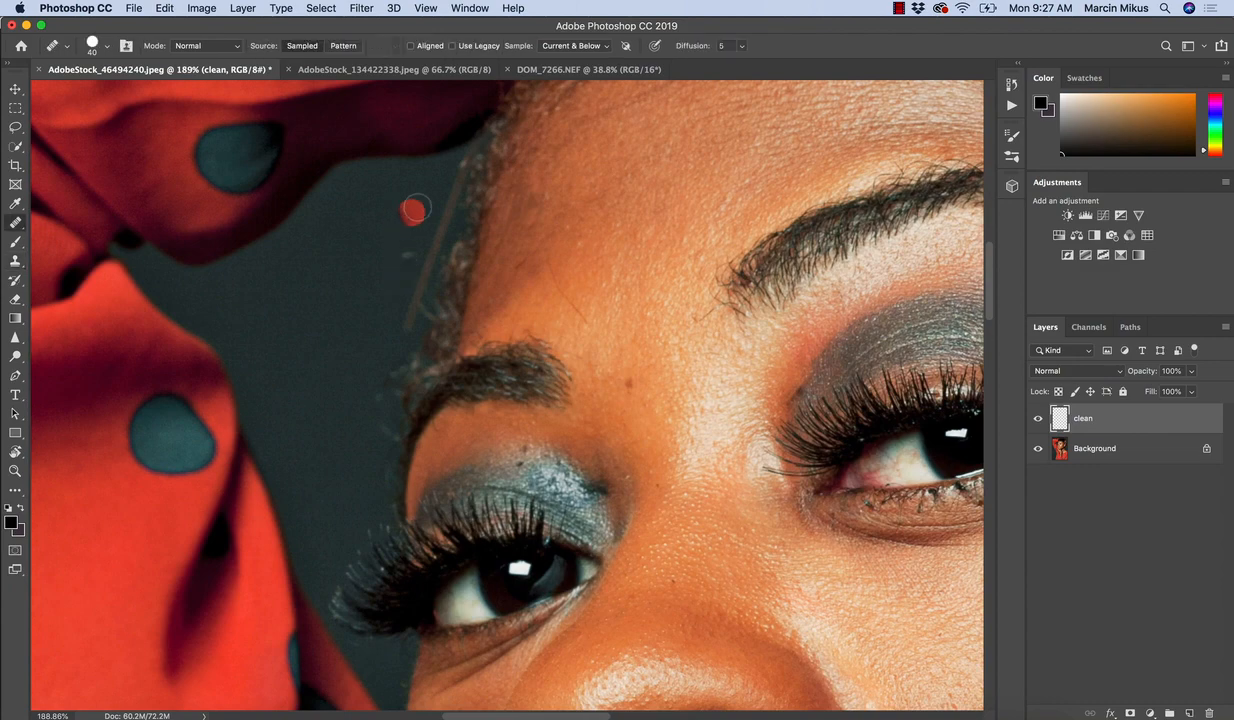
pyautogui.moveTo(459, 166)
pyautogui.mouseDown()
pyautogui.moveTo(441, 187)
pyautogui.moveTo(438, 226)
pyautogui.mouseUp()
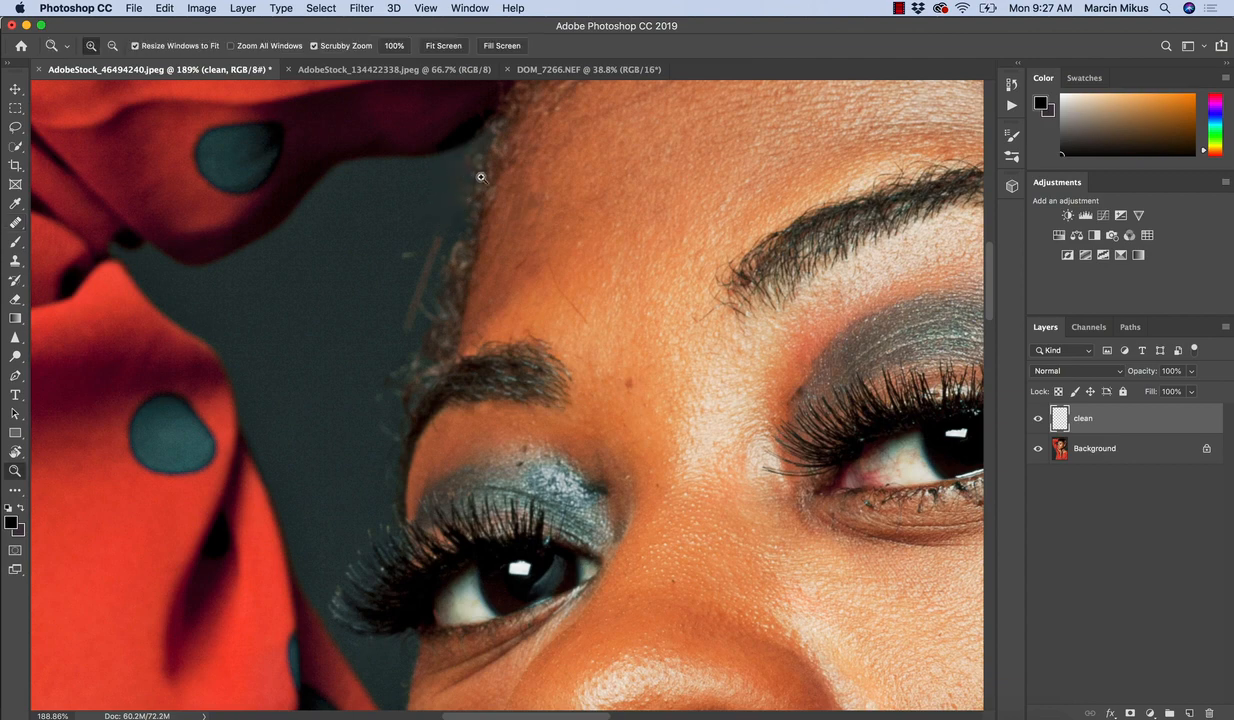
pyautogui.moveTo(466, 171); pyautogui.dragTo(490, 177)
pyautogui.press('super+z')
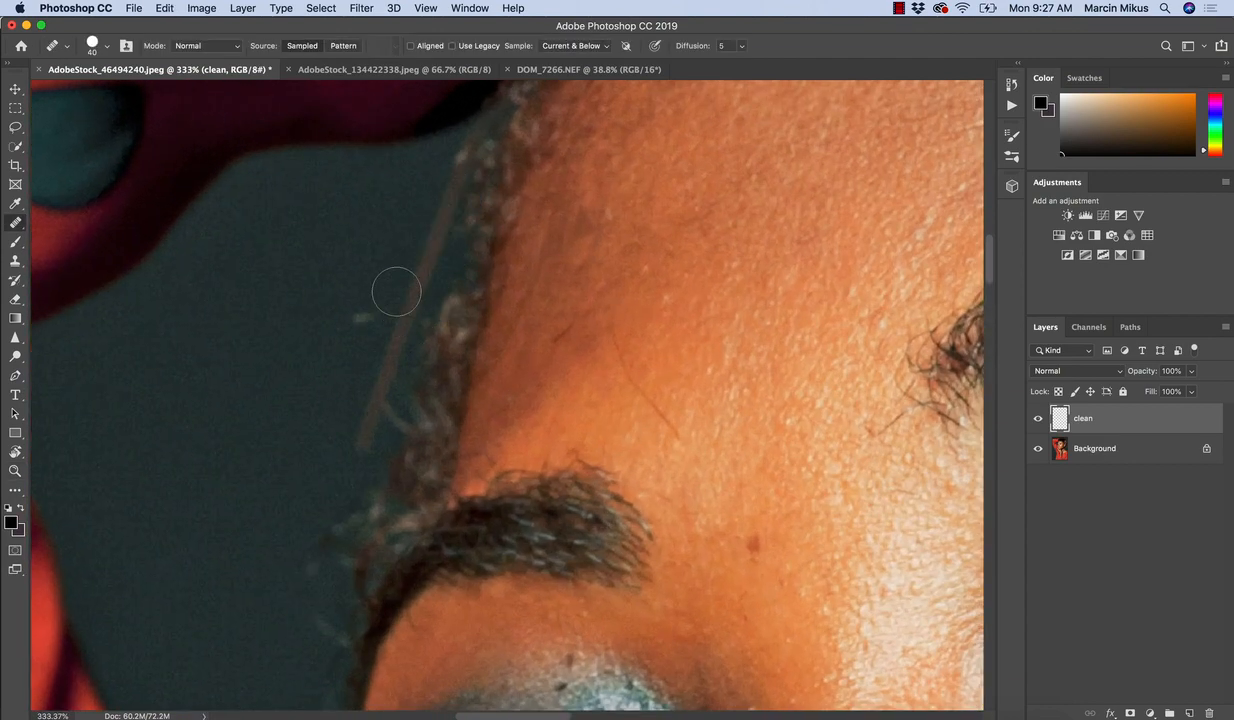
# Step: Clone the dark background over the thin strand and stray fleck beside the hairline above the eyebrow, using the Clone Stamp
pyautogui.press('s')
pyautogui.keyDown('alt'); pyautogui.click(413, 179); pyautogui.keyUp('alt')
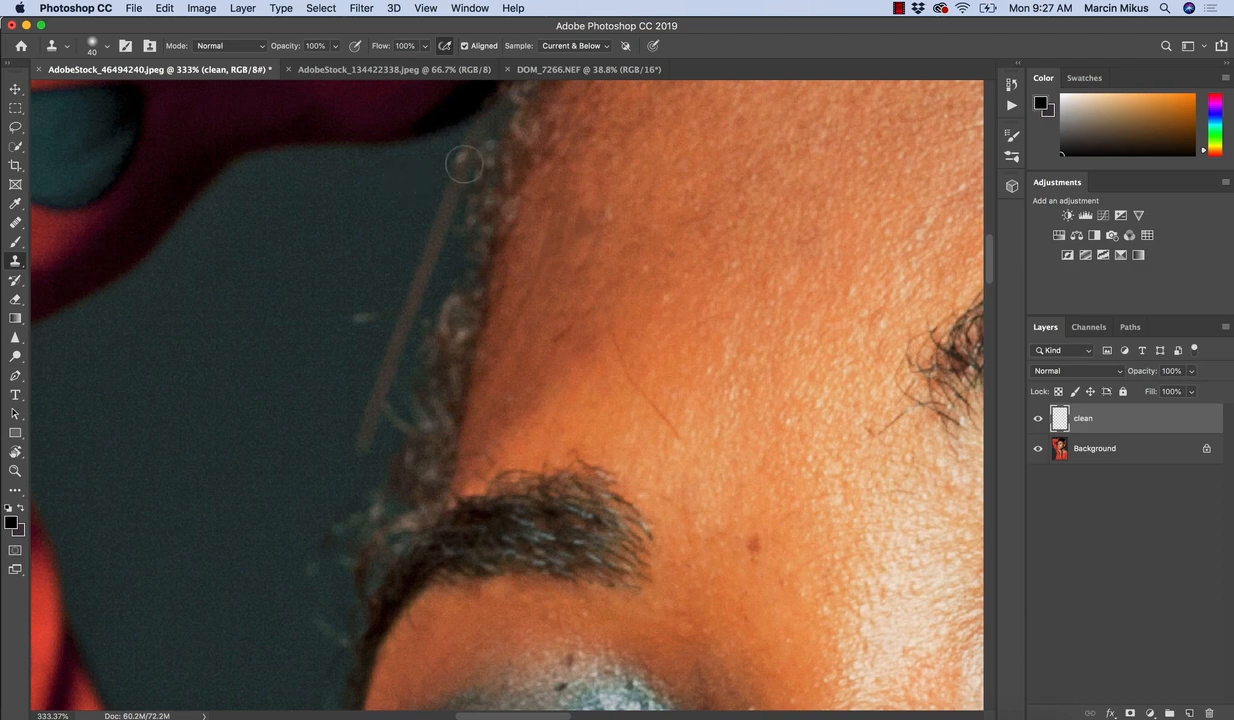
pyautogui.moveTo(463, 160)
pyautogui.mouseDown()
pyautogui.moveTo(406, 303)
pyautogui.moveTo(350, 320)
pyautogui.moveTo(383, 395)
pyautogui.mouseUp()
pyautogui.keyDown('alt'); pyautogui.click(366, 234); pyautogui.keyUp('alt')
pyautogui.keyDown('alt'); pyautogui.click(373, 275); pyautogui.keyUp('alt')
pyautogui.keyDown('alt'); pyautogui.click(351, 321); pyautogui.keyUp('alt')
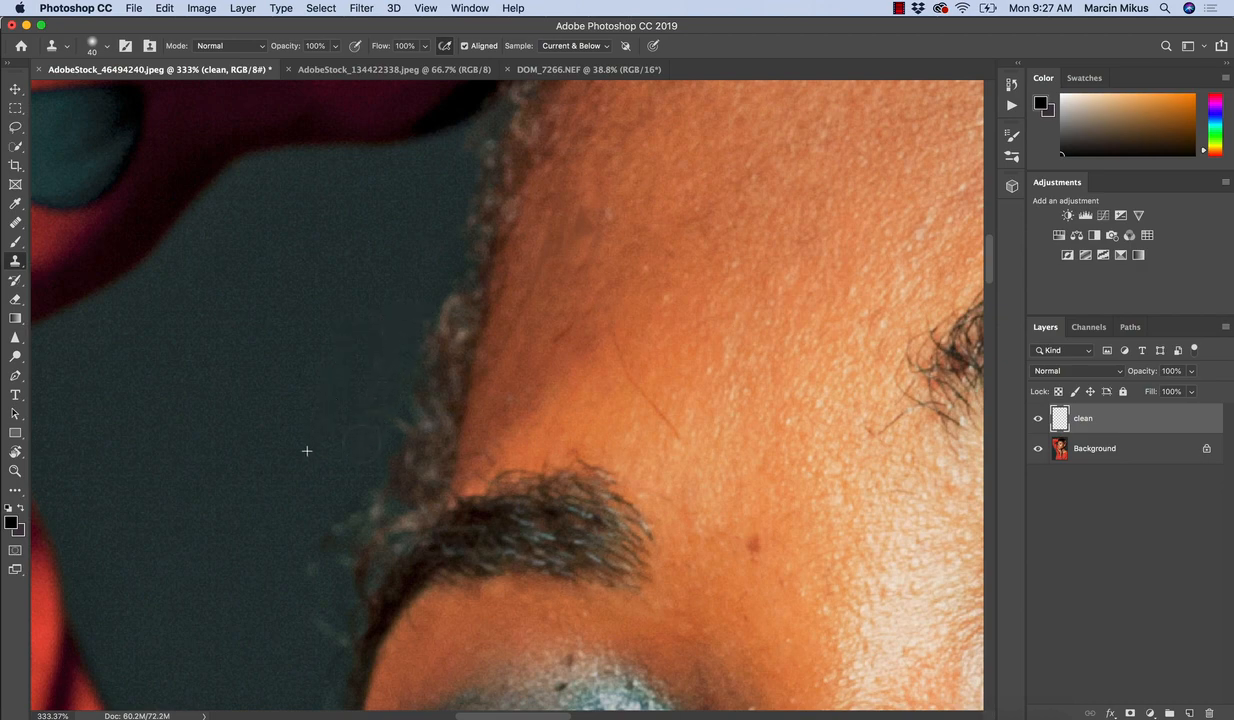
pyautogui.press('super+0')
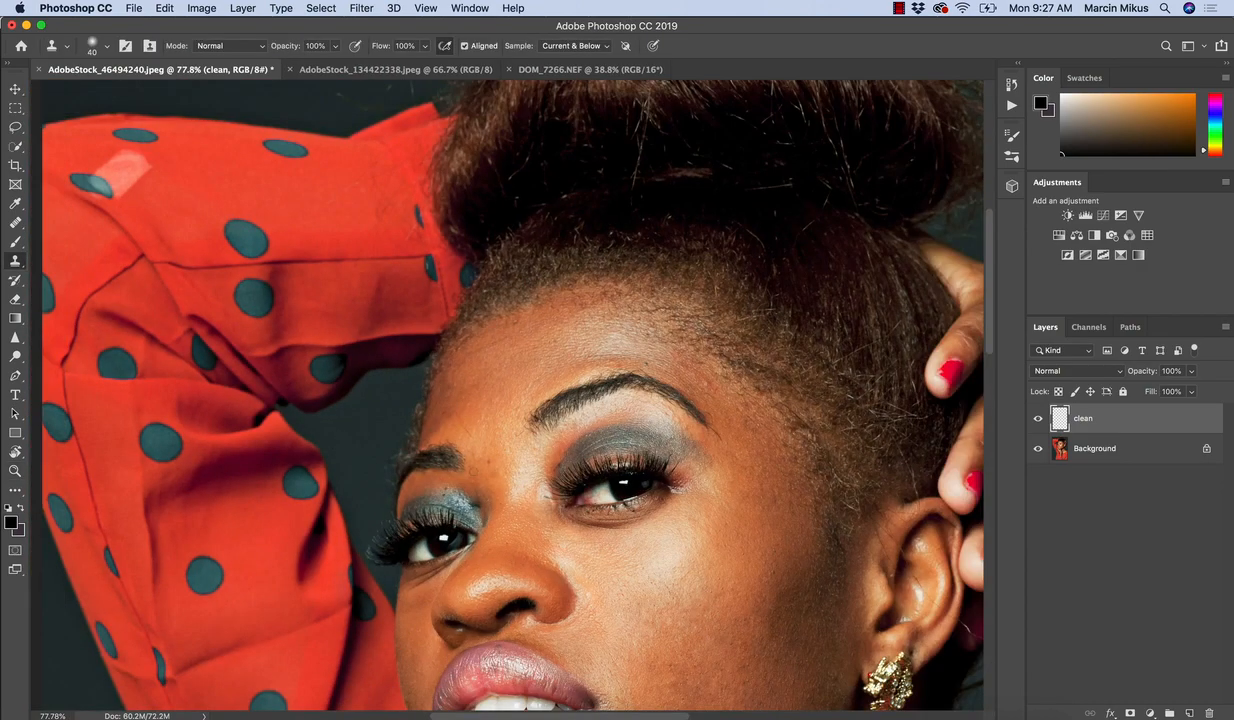
pyautogui.moveTo(450, 432); pyautogui.dragTo(403, 430)
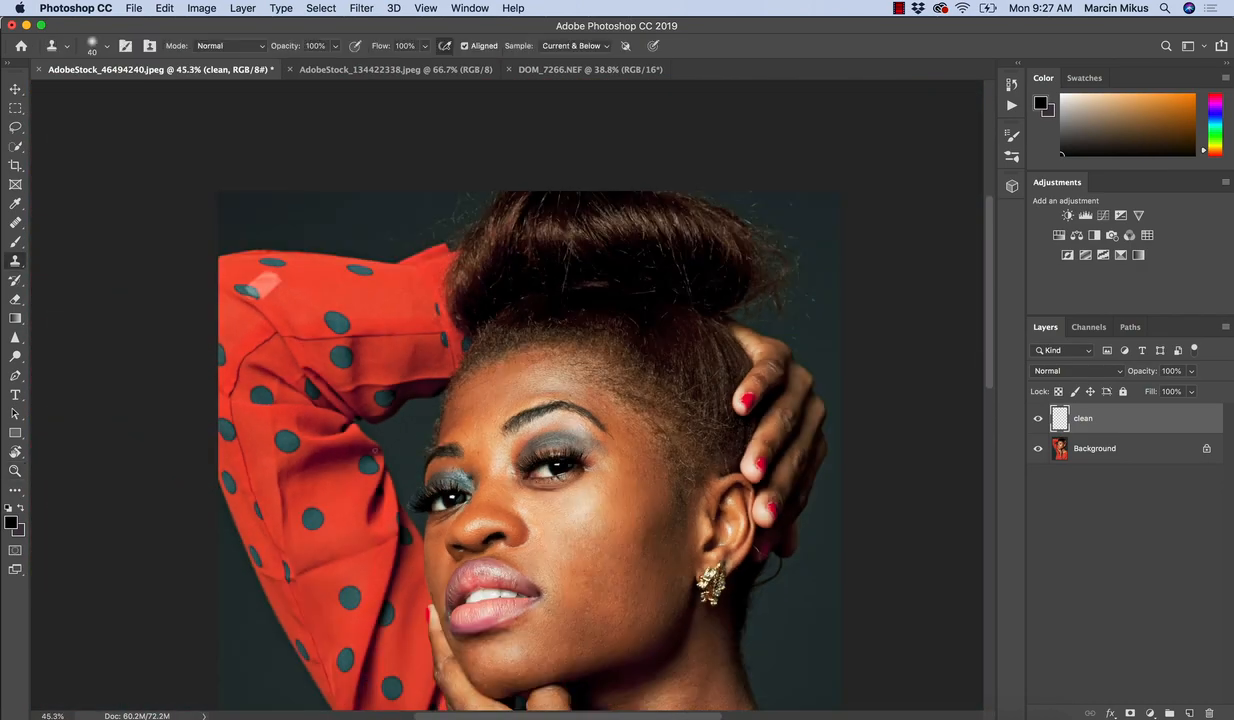
pyautogui.press('z')
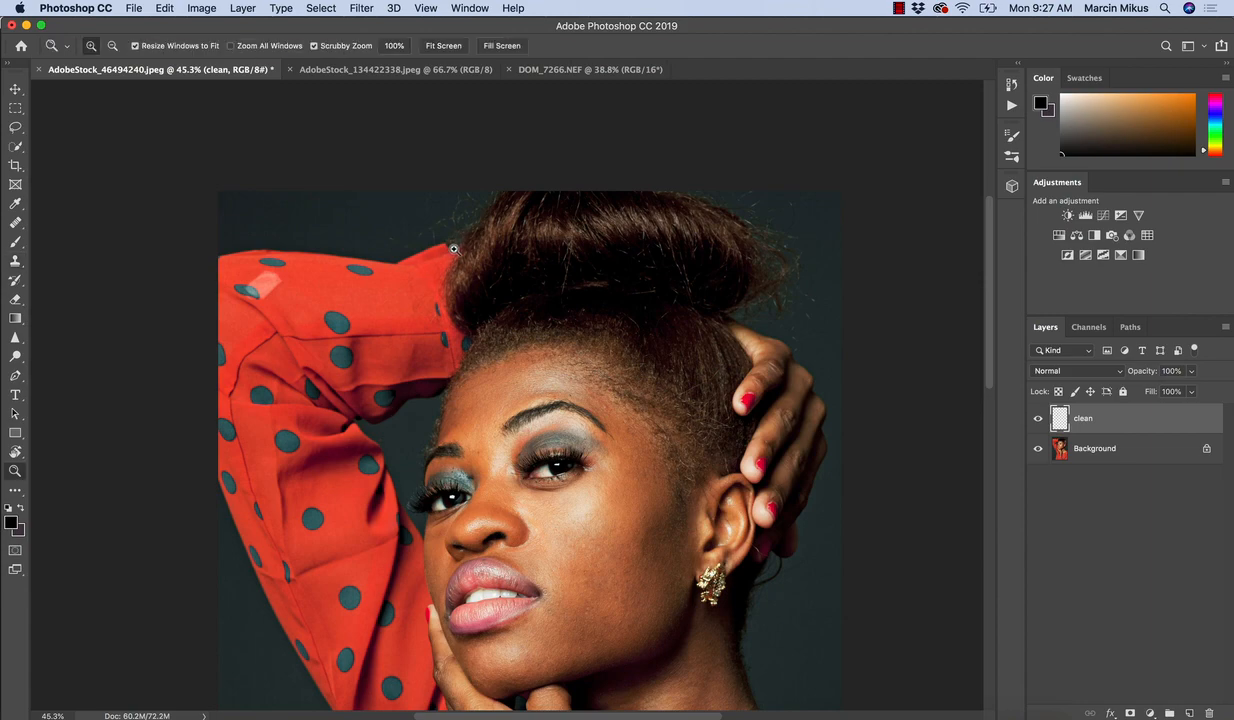
pyautogui.moveTo(433, 226); pyautogui.dragTo(445, 226)
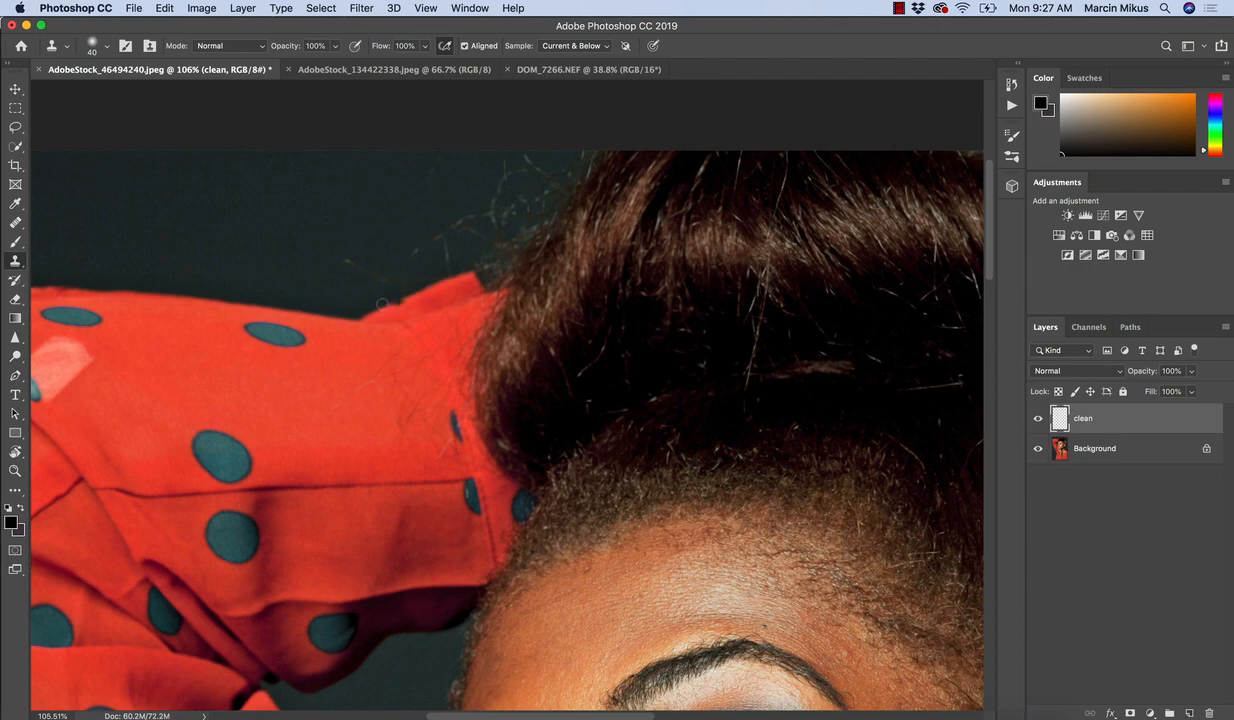
pyautogui.moveTo(453, 417); pyautogui.dragTo(400, 409)
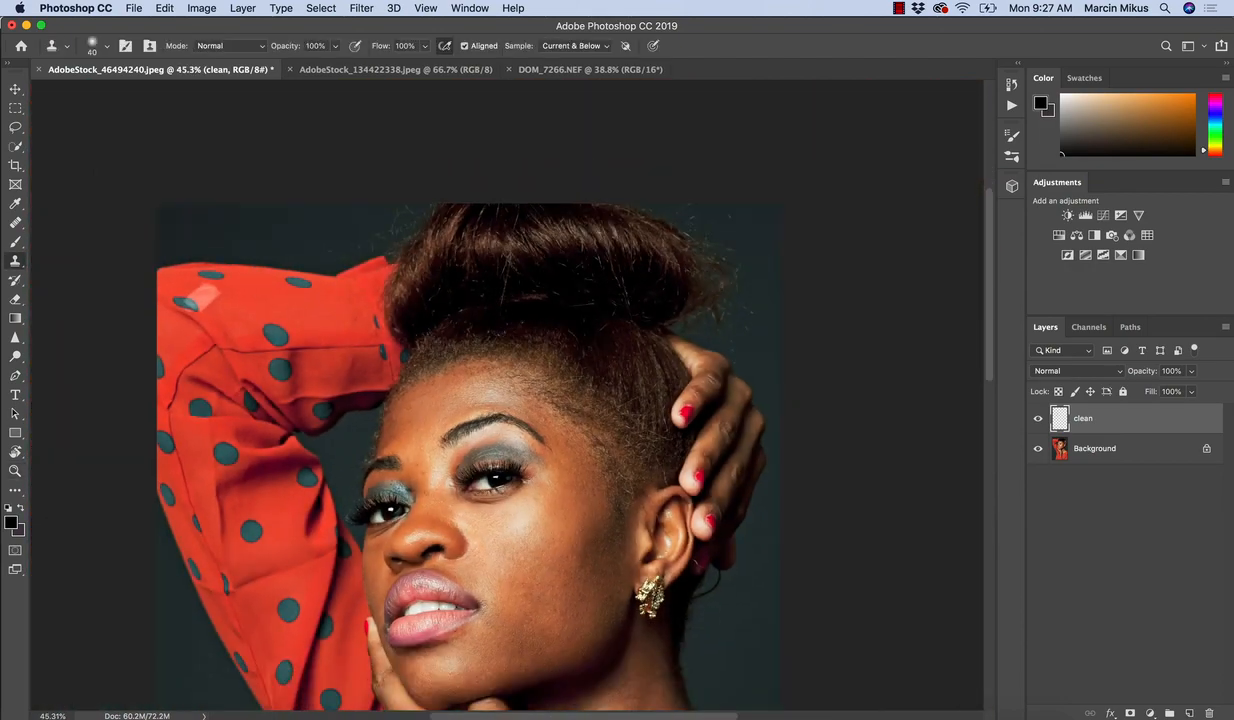
# Step: Clone nearby skin over the shaded neck area below the jaw, beside the thumb, using a 60 px Clone Stamp
pyautogui.moveTo(449, 480); pyautogui.dragTo(310, 318)
pyautogui.moveTo(449, 449); pyautogui.dragTo(498, 471)
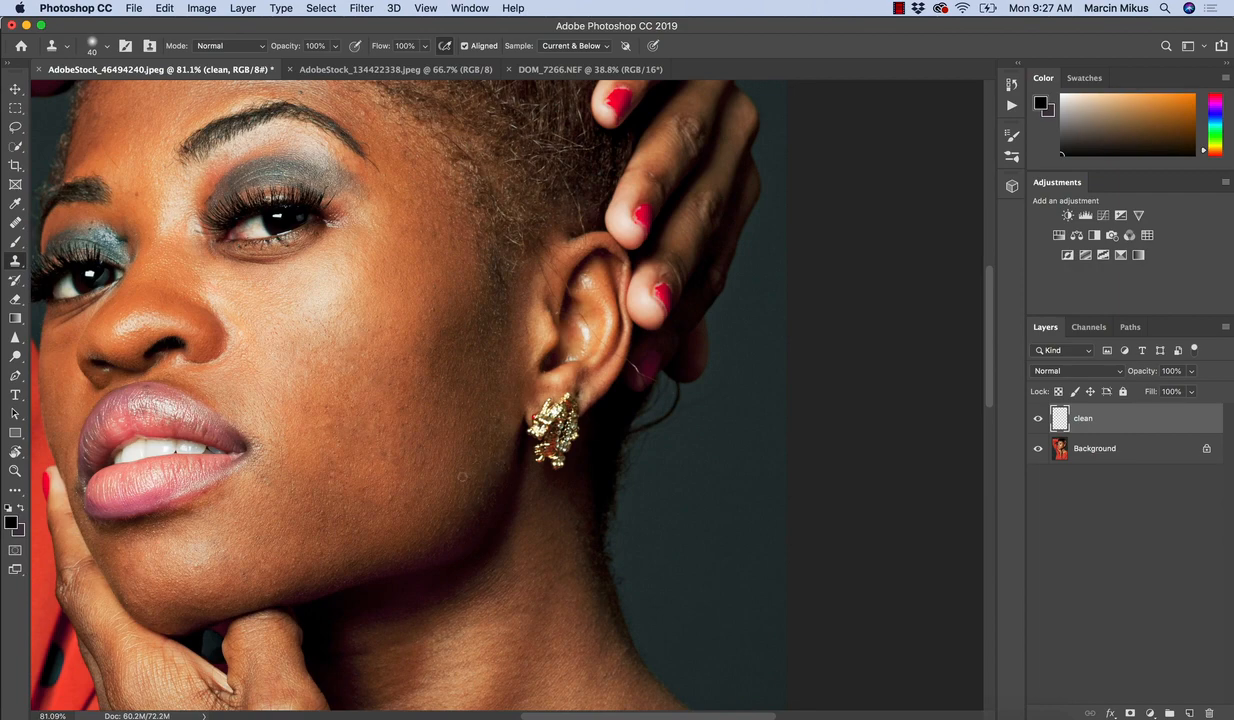
pyautogui.moveTo(462, 476); pyautogui.dragTo(455, 337)
pyautogui.moveTo(386, 534); pyautogui.dragTo(457, 531)
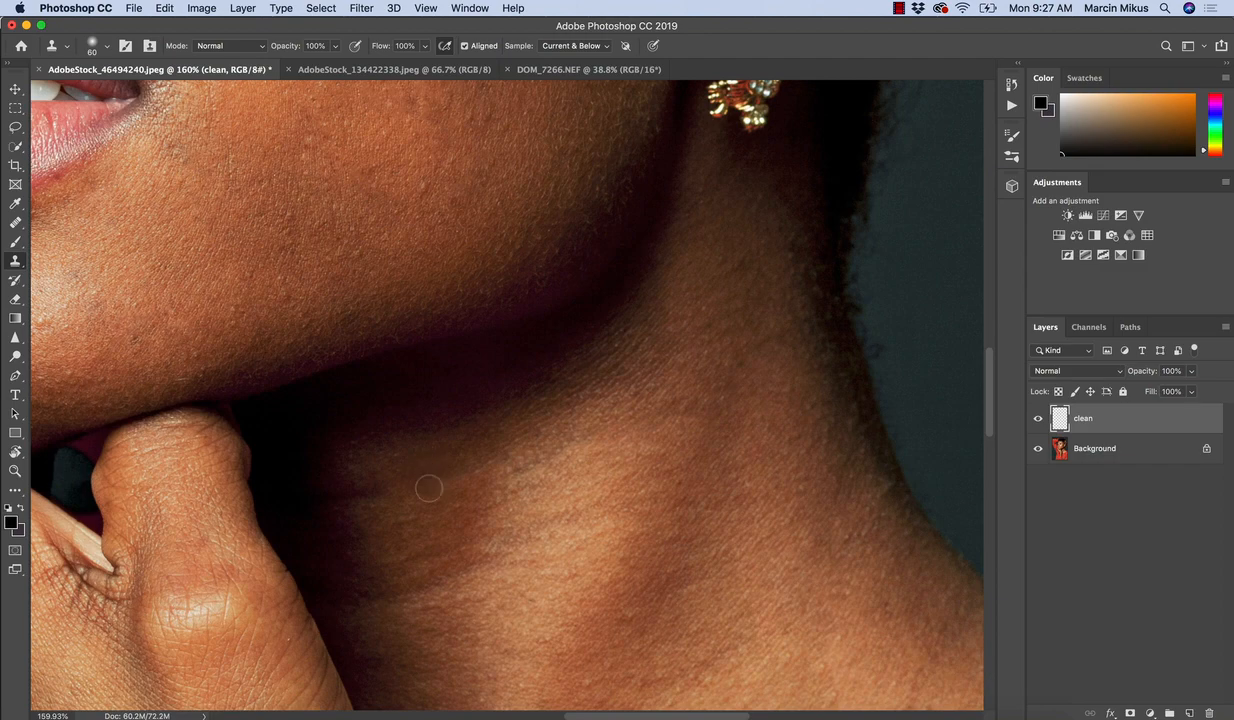
pyautogui.keyDown('alt'); pyautogui.click(432, 490); pyautogui.keyUp('alt')
pyautogui.moveTo(448, 480); pyautogui.dragTo(476, 463)
pyautogui.keyDown('alt'); pyautogui.scroll(2, 345, 498); pyautogui.keyUp('alt')
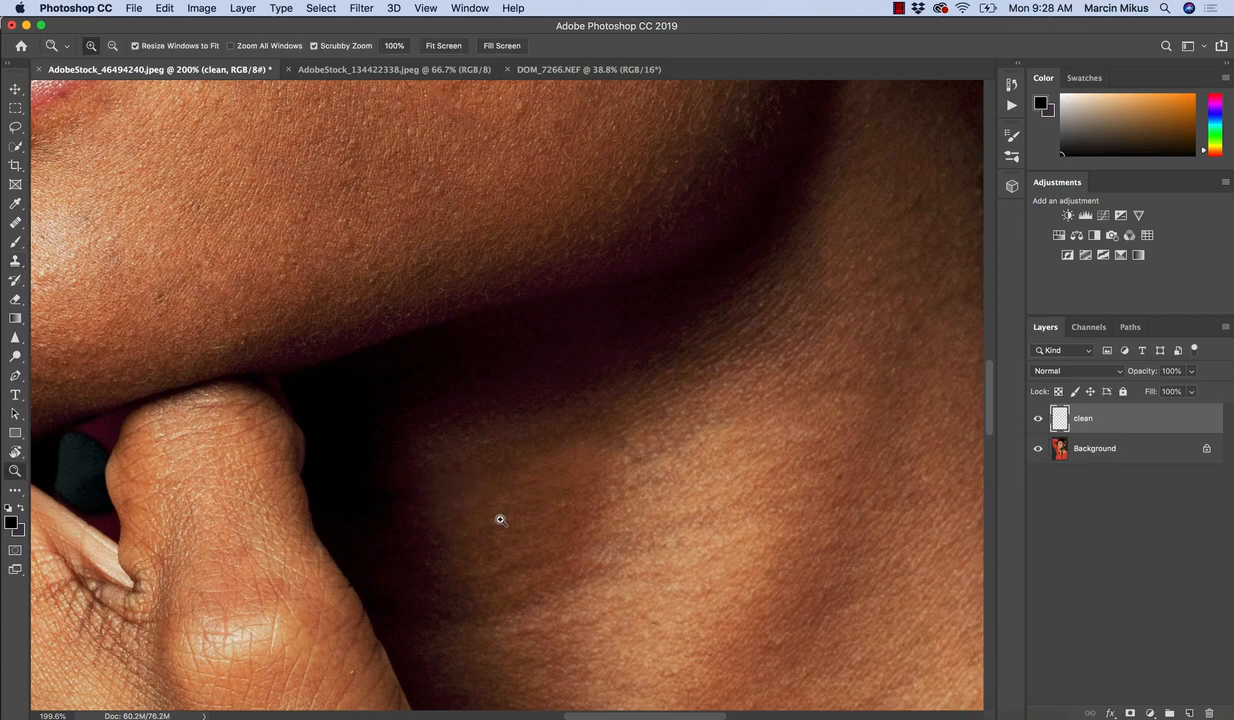